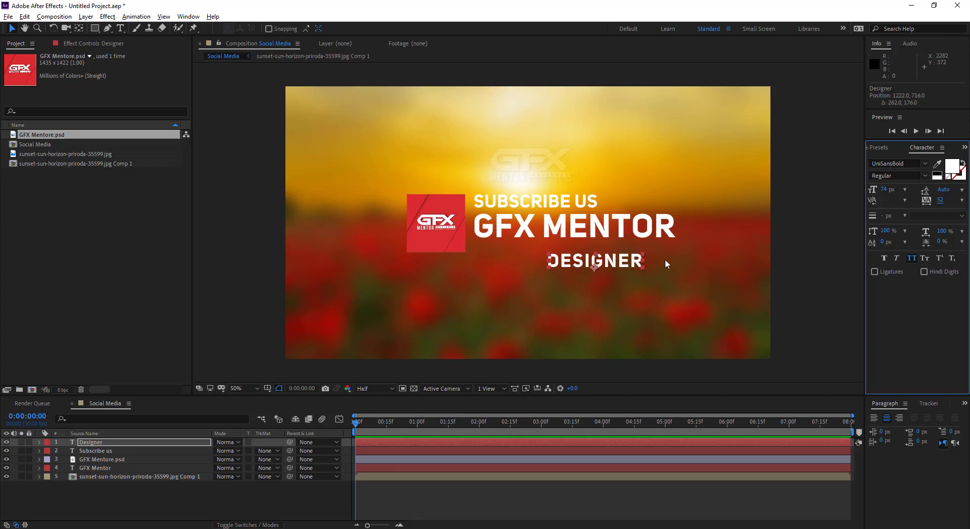
Set the Designer text's tracking to 108 and right-align it directly beneath the GFX MENTOR title.
{"action": "left_click_drag", "start_coordinate": [613, 265], "coordinate": [644, 252]}
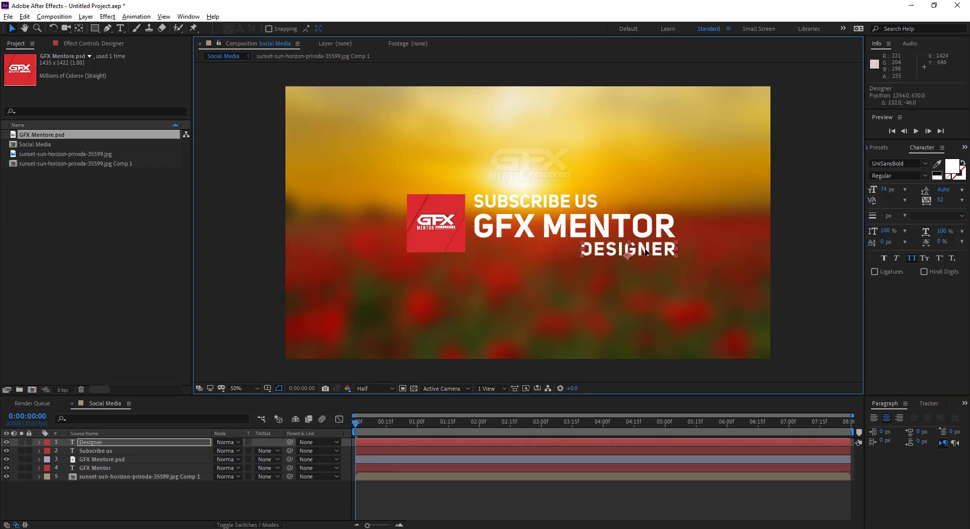
{"action": "left_click_drag", "start_coordinate": [940, 204], "coordinate": [969, 203]}
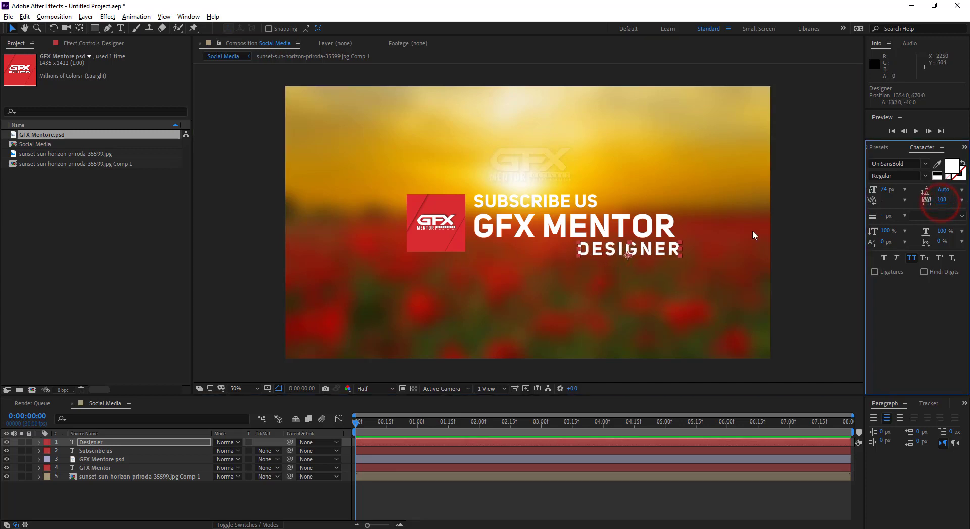
{"action": "left_click_drag", "start_coordinate": [633, 255], "coordinate": [628, 254]}
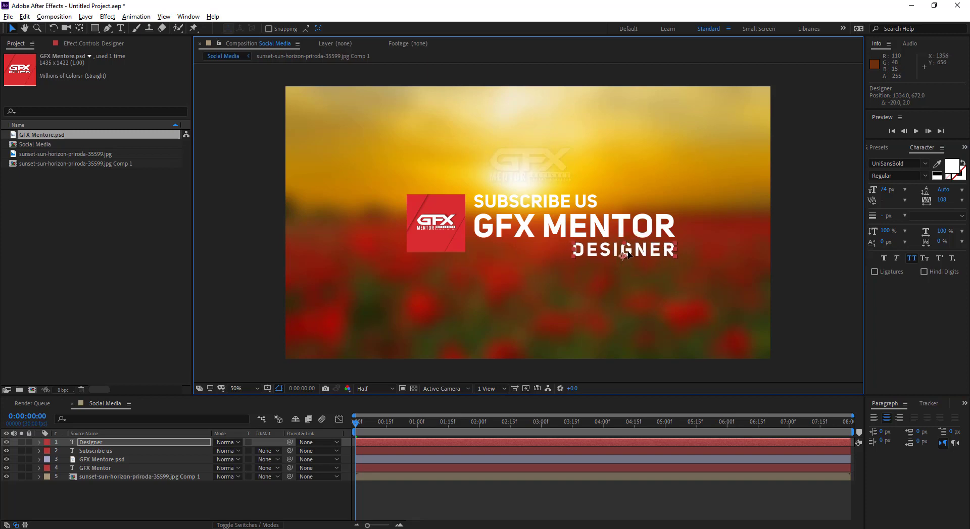
Enlarge the GFX Mentore.psd logo slightly beside the three text lines, placing it at about 594, 566.
{"action": "left_click", "coordinate": [419, 243]}
{"action": "left_click_drag", "start_coordinate": [407, 252], "coordinate": [422, 247]}
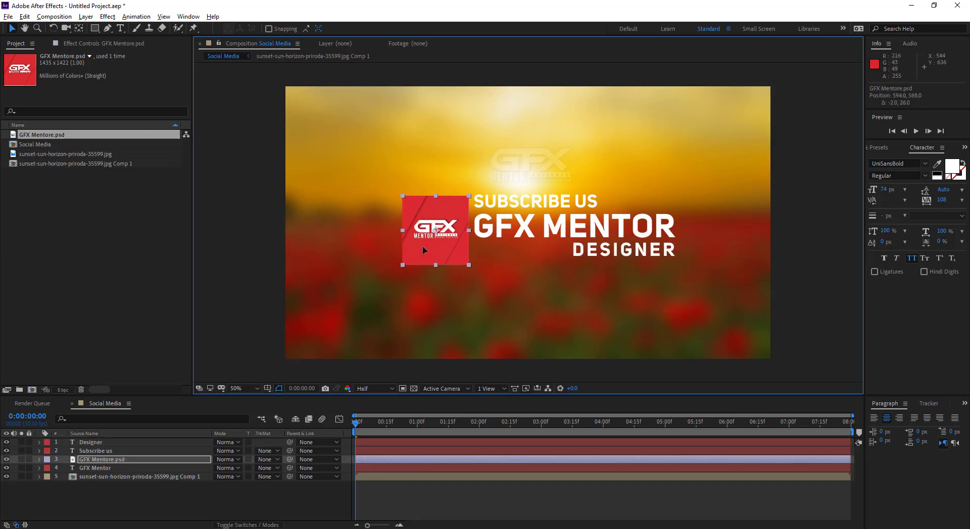
{"action": "left_click", "coordinate": [577, 260]}
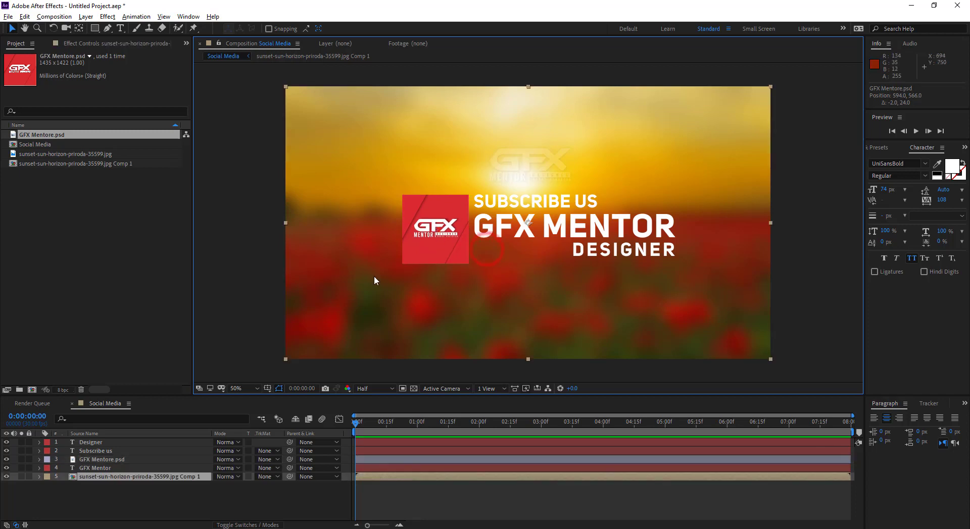
{"action": "left_click", "coordinate": [257, 255]}
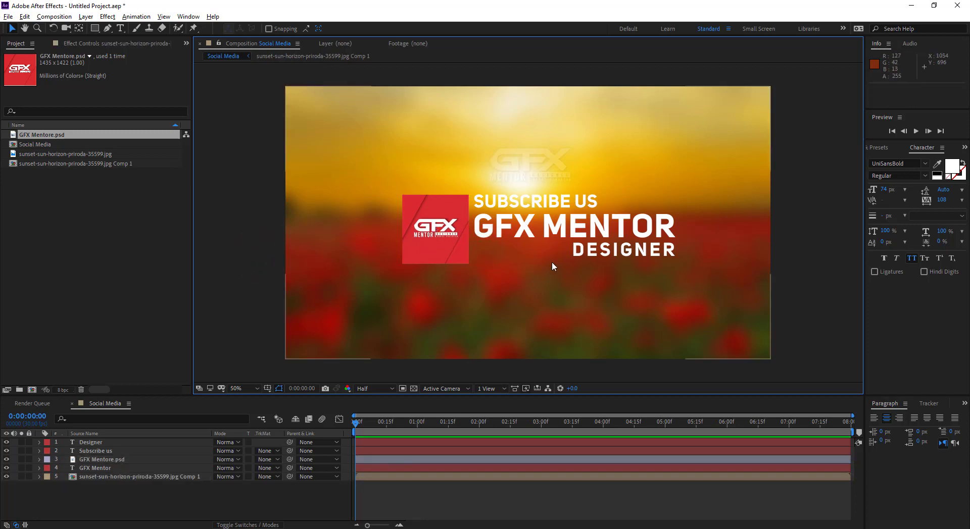
{"action": "left_click", "coordinate": [454, 237]}
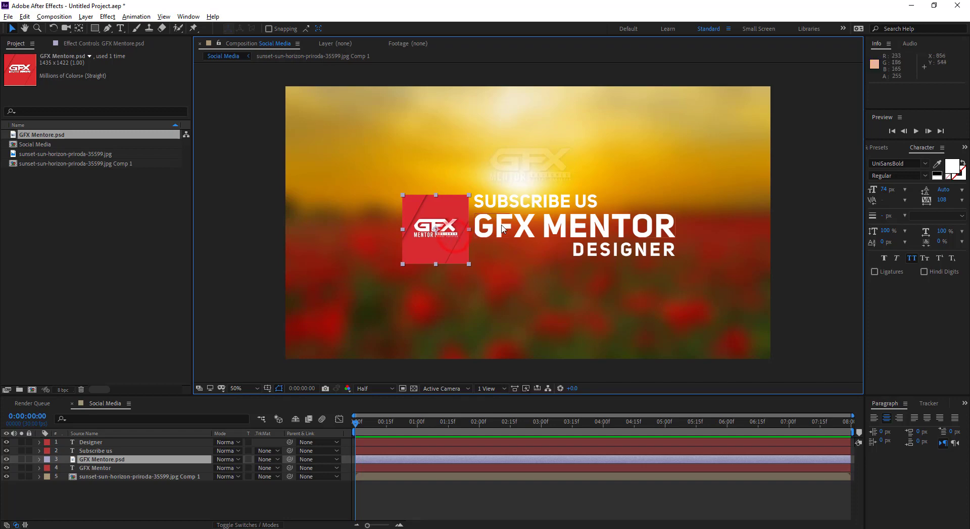
{"action": "left_click", "coordinate": [369, 258]}
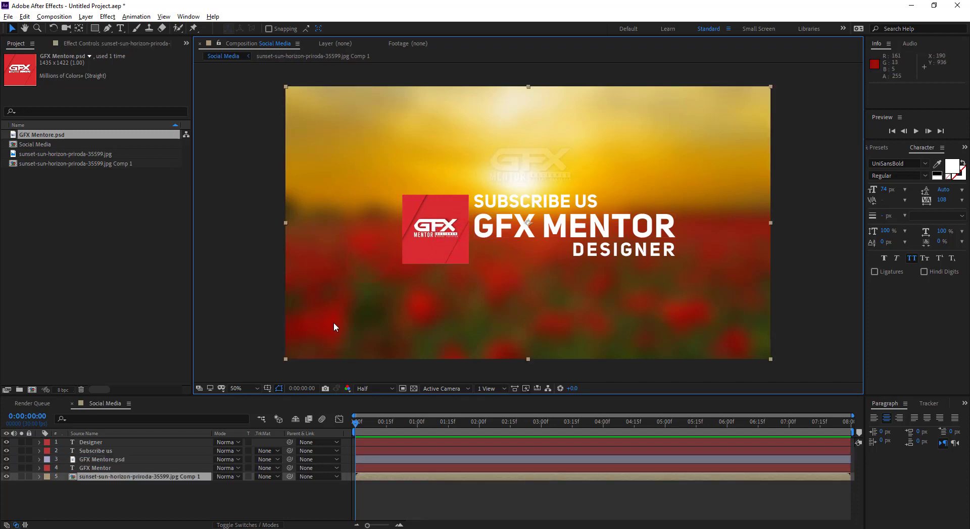
Add Position keyframes at 2 seconds to the Designer, Subscribe us, GFX Mentore.psd and GFX Mentor layers.
{"action": "left_click", "coordinate": [478, 421]}
{"action": "left_click", "coordinate": [89, 442]}
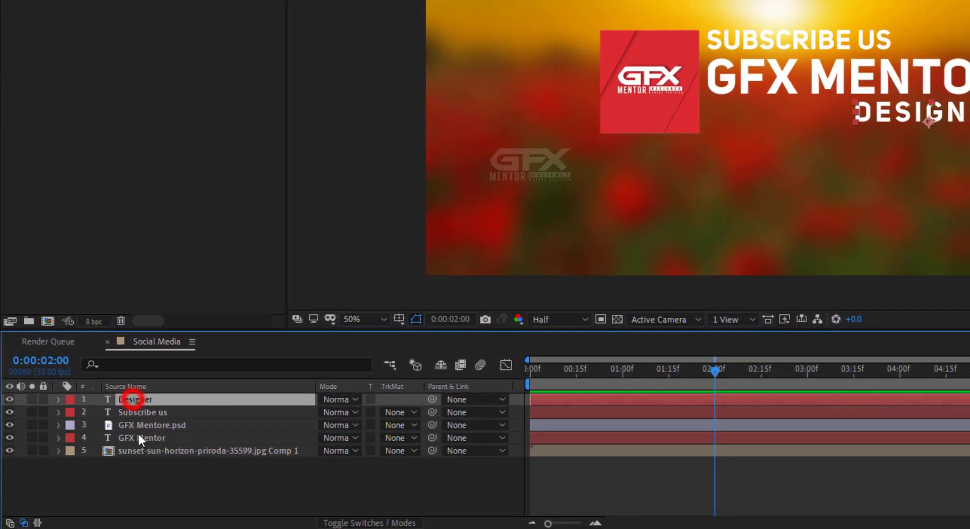
{"action": "left_click", "coordinate": [138, 435], "text": "shift"}
{"action": "key", "text": "p"}
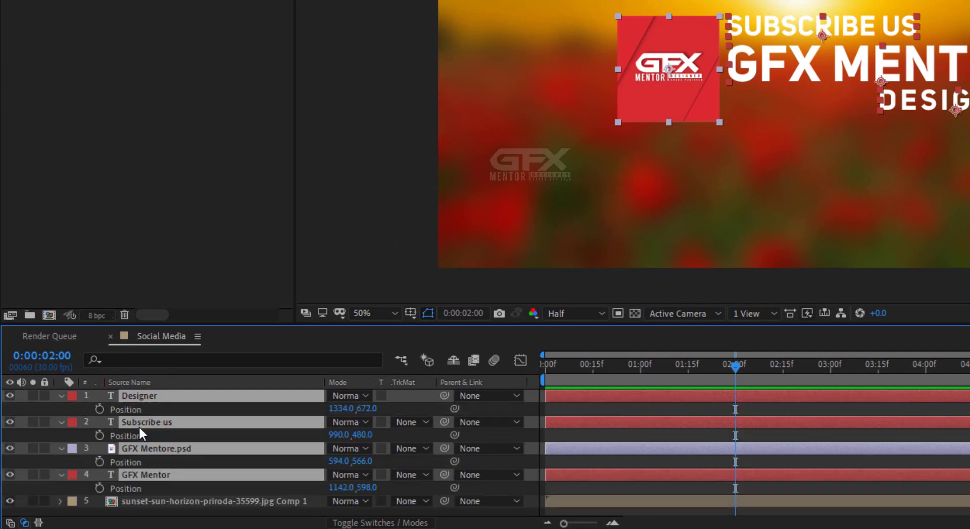
{"action": "left_click", "coordinate": [99, 408]}
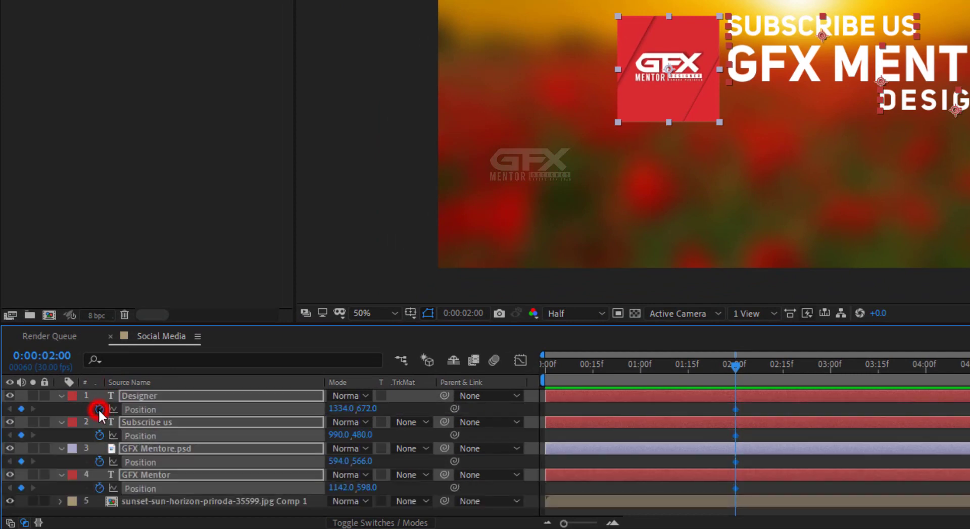
At 0 seconds, set the GFX Mentor text's X position to -288.
{"action": "left_click_drag", "start_coordinate": [625, 366], "coordinate": [492, 367]}
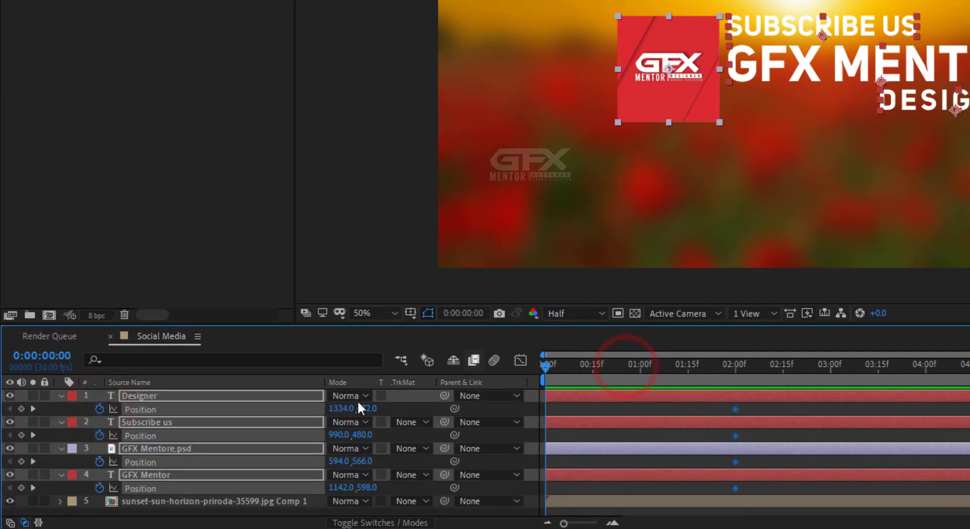
{"action": "left_click", "coordinate": [278, 474]}
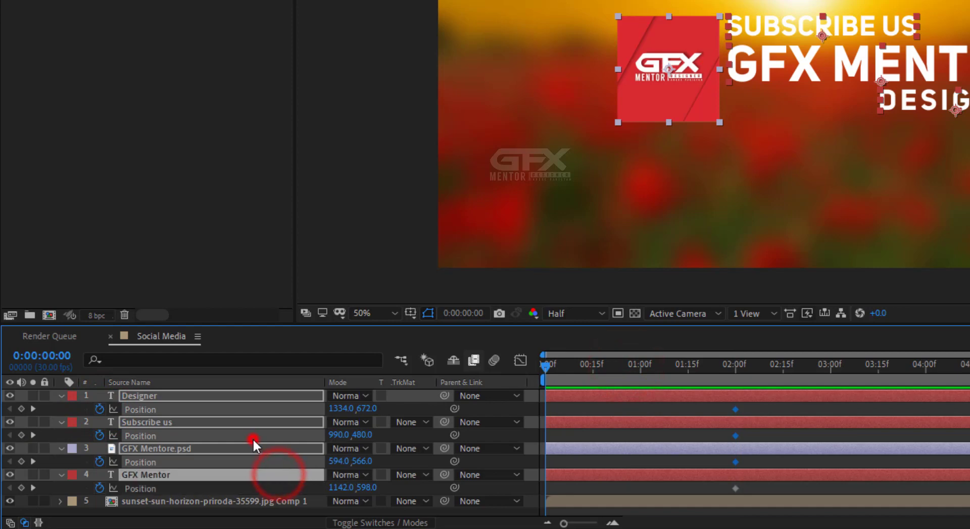
{"action": "left_click", "coordinate": [424, 216]}
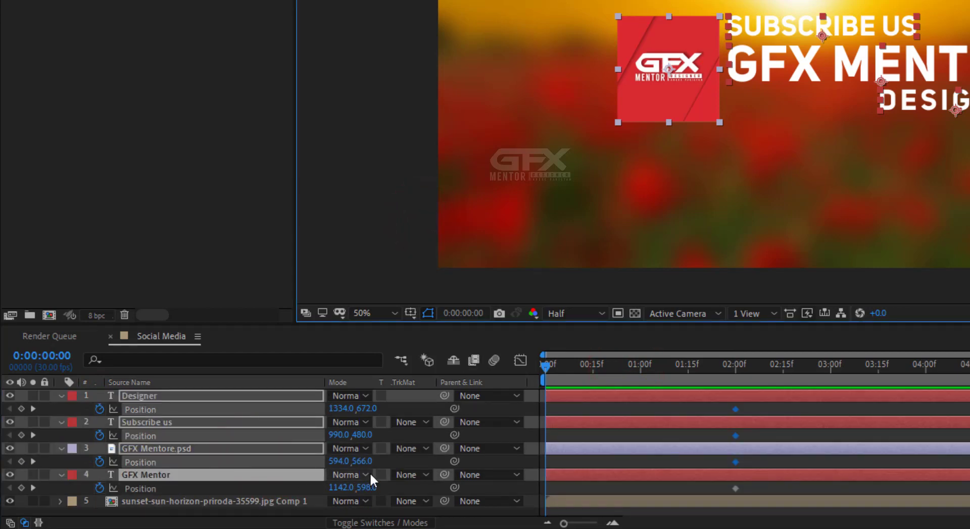
{"action": "left_click", "coordinate": [262, 475]}
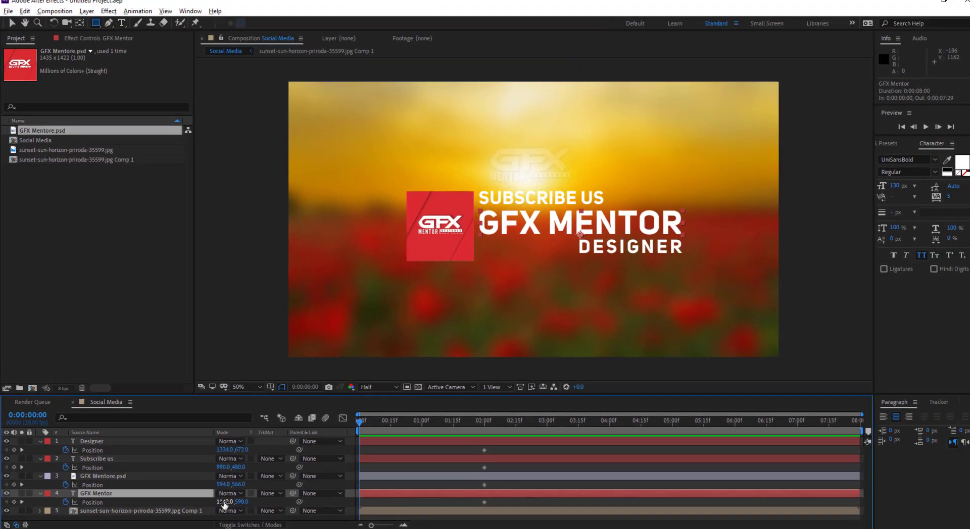
{"action": "left_click_drag", "start_coordinate": [222, 503], "coordinate": [142, 495]}
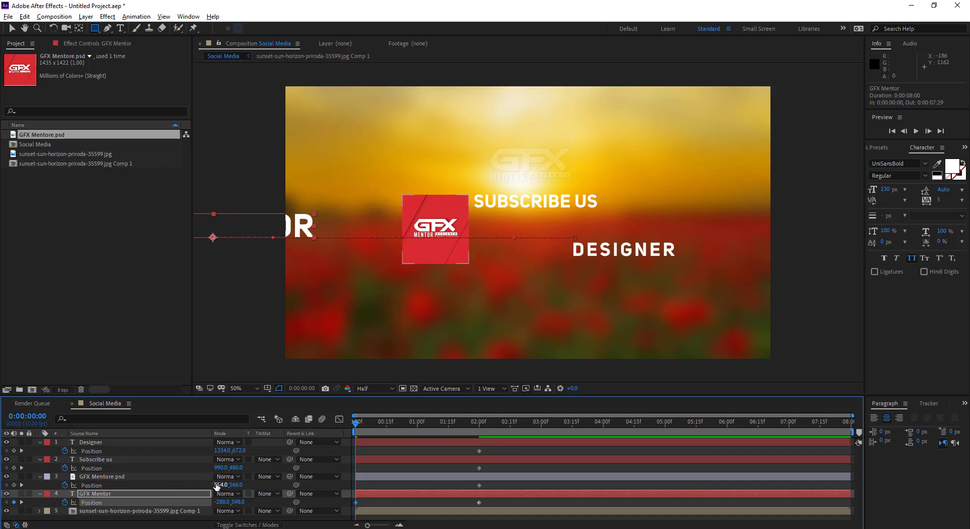
At 0 seconds, set the GFX Mentore.psd logo's X position to 164 and the Subscribe us text's X position to -250.
{"action": "left_click_drag", "start_coordinate": [220, 485], "coordinate": [156, 470]}
{"action": "left_click", "coordinate": [196, 484]}
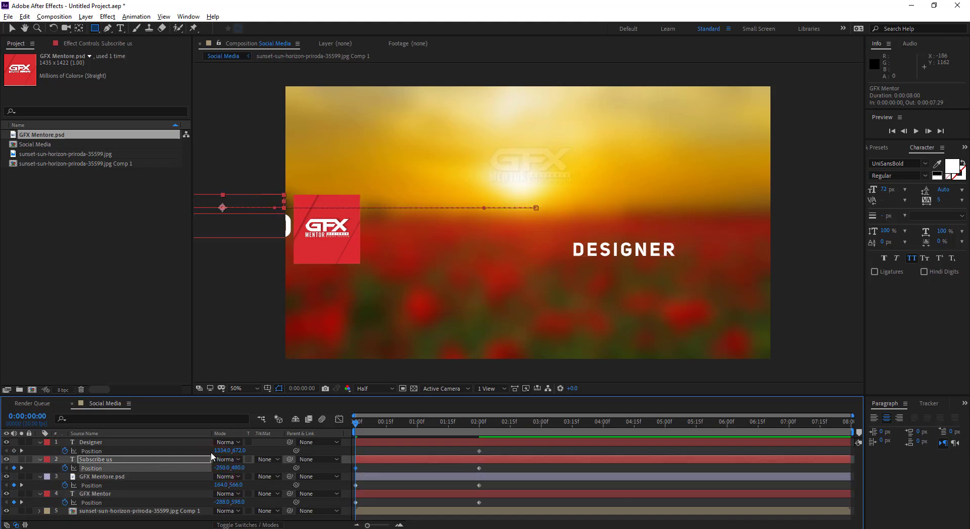
{"action": "left_click", "coordinate": [268, 450]}
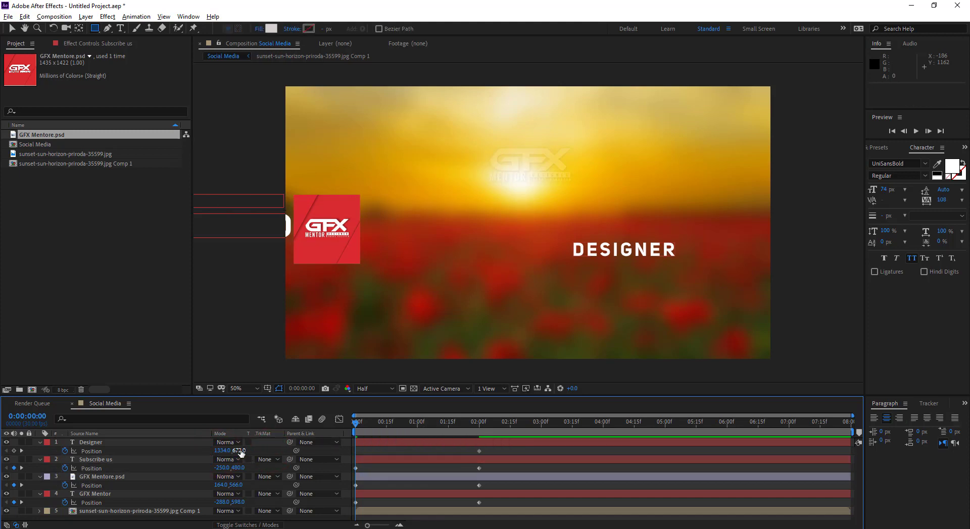
Set the Designer text's Y position to 549 at 0 seconds and preview the animation from the start.
{"action": "left_click_drag", "start_coordinate": [239, 451], "coordinate": [179, 447]}
{"action": "left_click", "coordinate": [459, 443]}
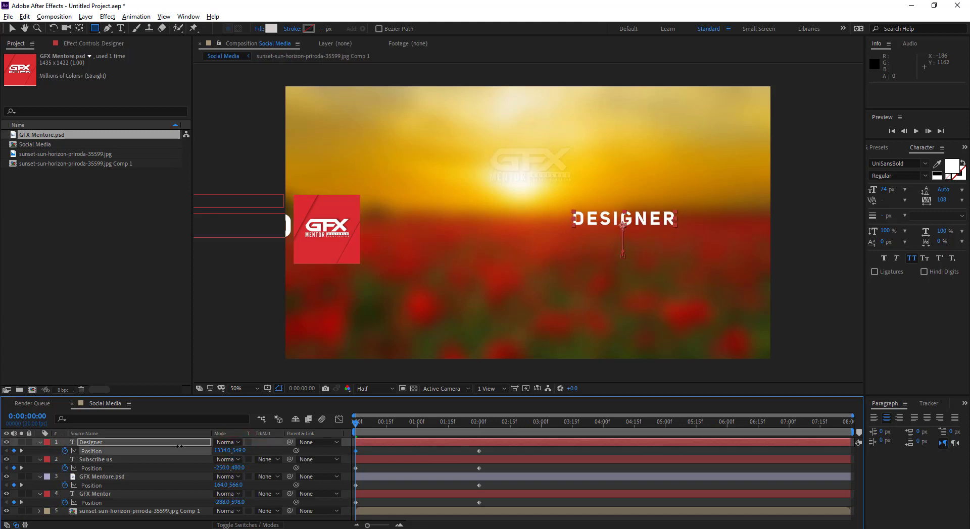
{"action": "left_click", "coordinate": [475, 432]}
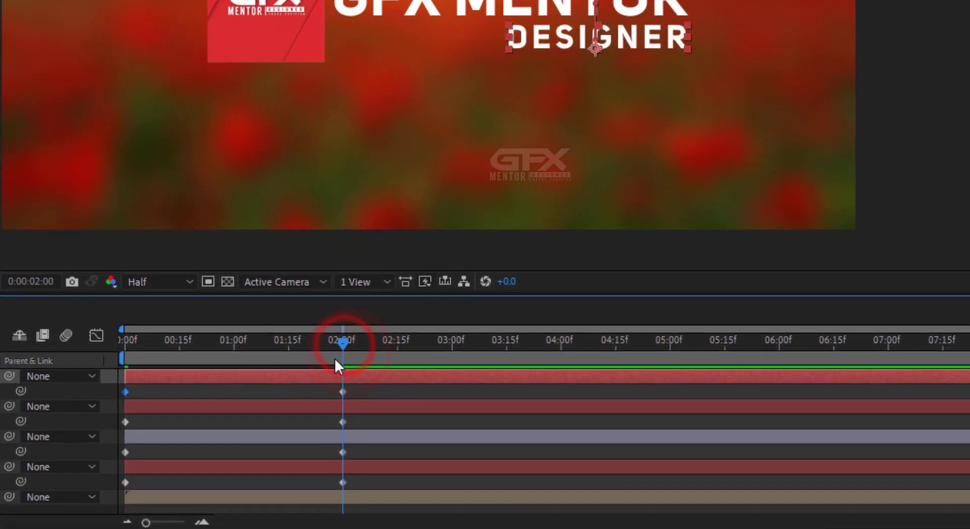
{"action": "left_click_drag", "start_coordinate": [322, 346], "coordinate": [33, 368]}
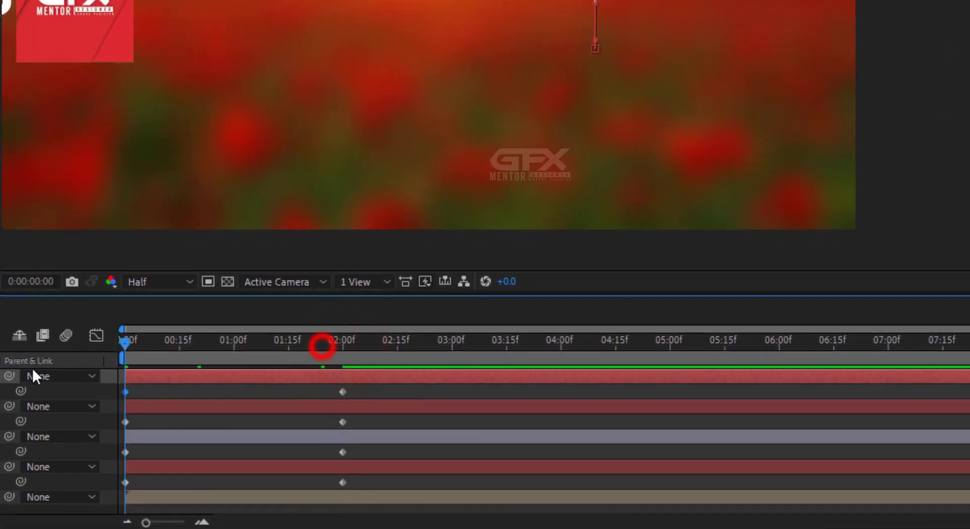
{"action": "key", "text": "space"}
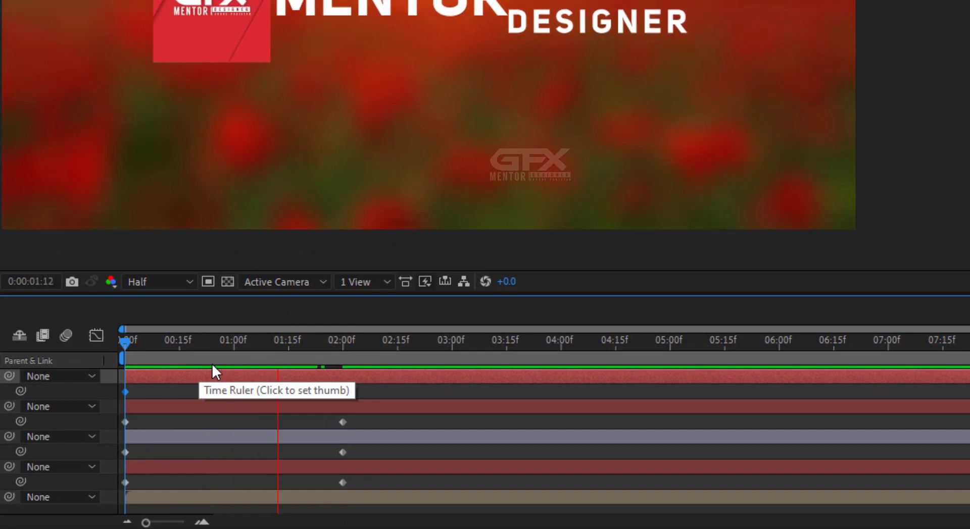
Apply Easy Ease to all Position keyframes of the three text layers and the logo layer.
{"action": "left_click", "coordinate": [381, 388]}
{"action": "left_click_drag", "start_coordinate": [381, 390], "coordinate": [129, 481]}
{"action": "right_click", "coordinate": [128, 480]}
{"action": "mouse_move", "coordinate": [214, 466]}
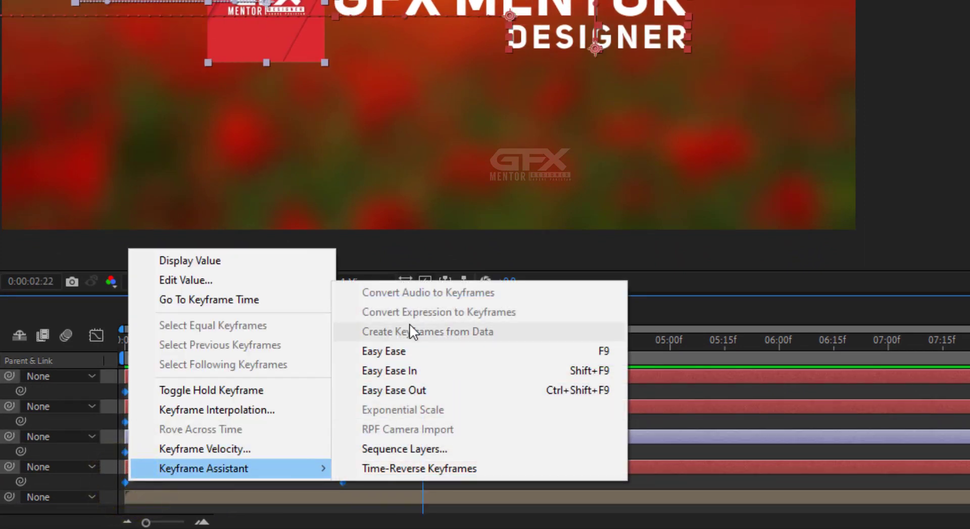
{"action": "left_click", "coordinate": [409, 355]}
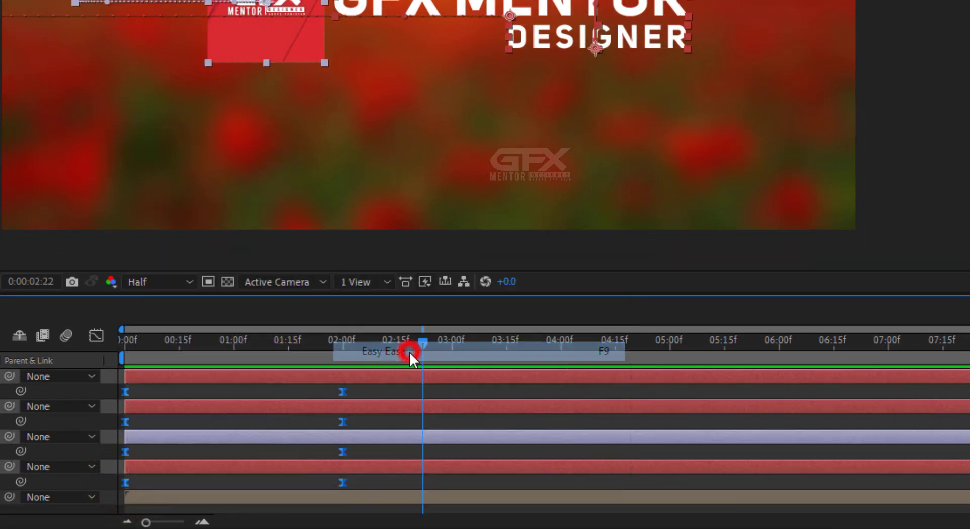
Reshape the Position speed curves so the movement peaks early and slows gradually toward 2 seconds, and preview the result.
{"action": "left_click", "coordinate": [96, 336]}
{"action": "left_click_drag", "start_coordinate": [369, 429], "coordinate": [163, 452]}
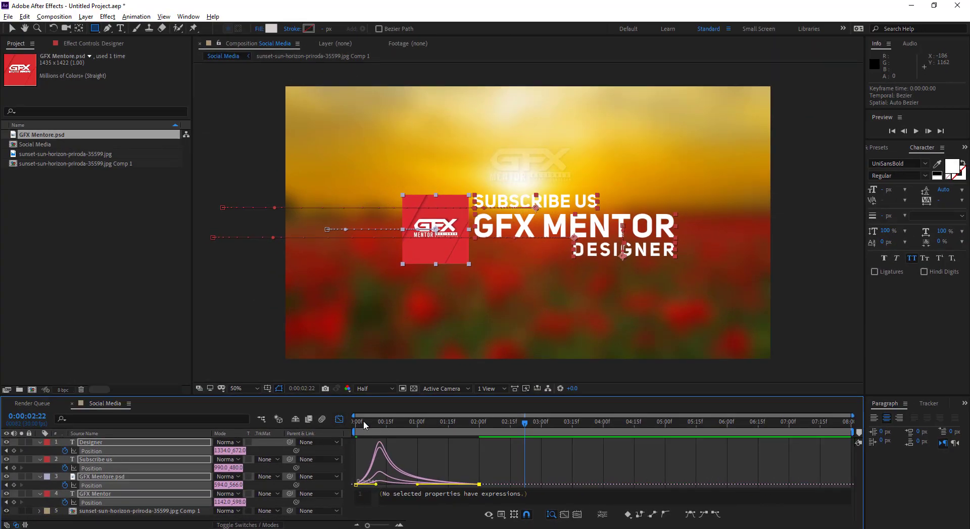
{"action": "left_click", "coordinate": [339, 419]}
{"action": "key", "text": "space"}
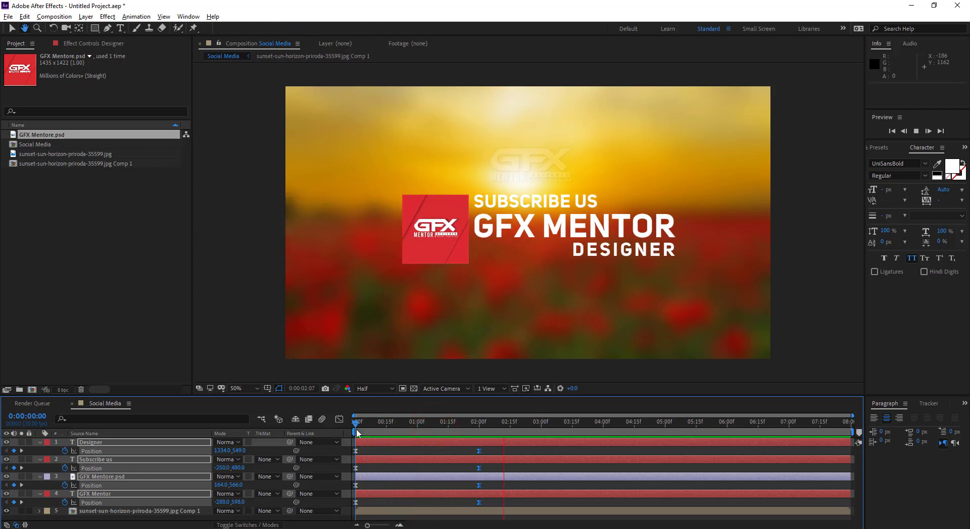
{"action": "key", "text": "space"}
Collapse the keyframed properties of all layers and clear the selection.
{"action": "key", "text": "ctrl+a"}
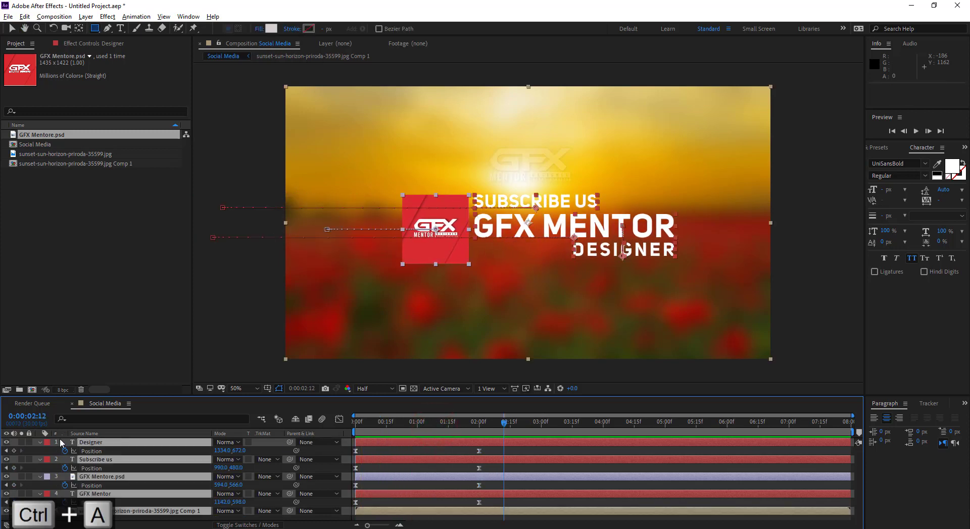
{"action": "key", "text": "u"}
{"action": "left_click", "coordinate": [106, 500]}
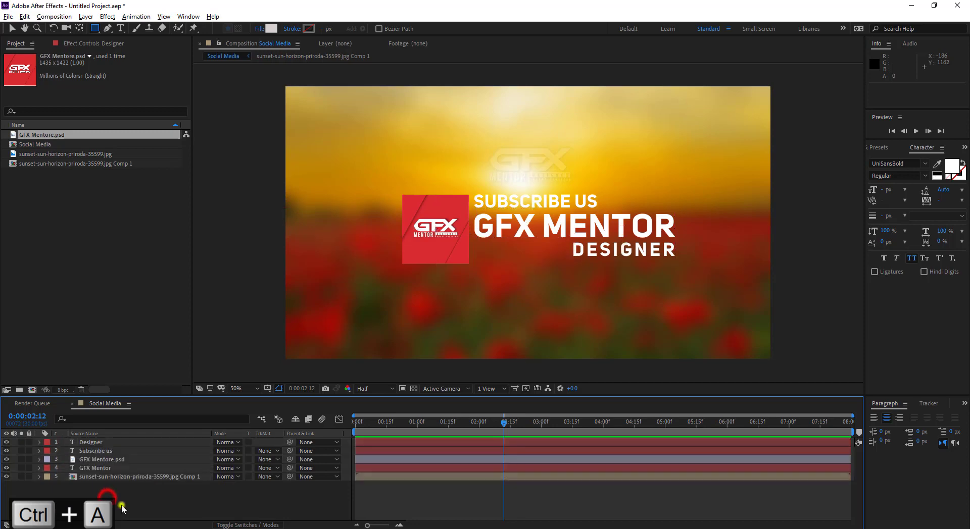
{"action": "right_click", "coordinate": [130, 501]}
{"action": "left_click", "coordinate": [156, 248]}
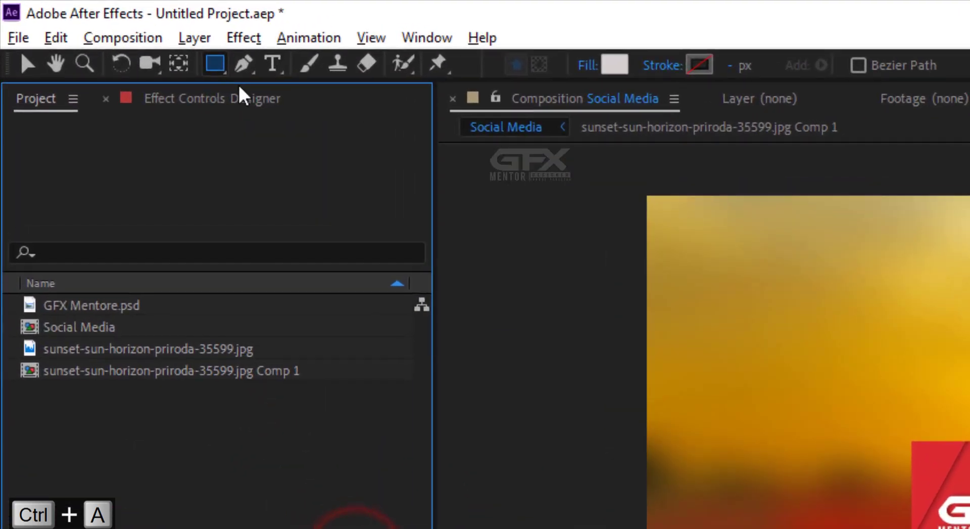
Draw a rectangle shape about 848 × 292 px over the text and place its layer directly above the GFX Mentor text layer.
{"action": "left_click", "coordinate": [154, 46]}
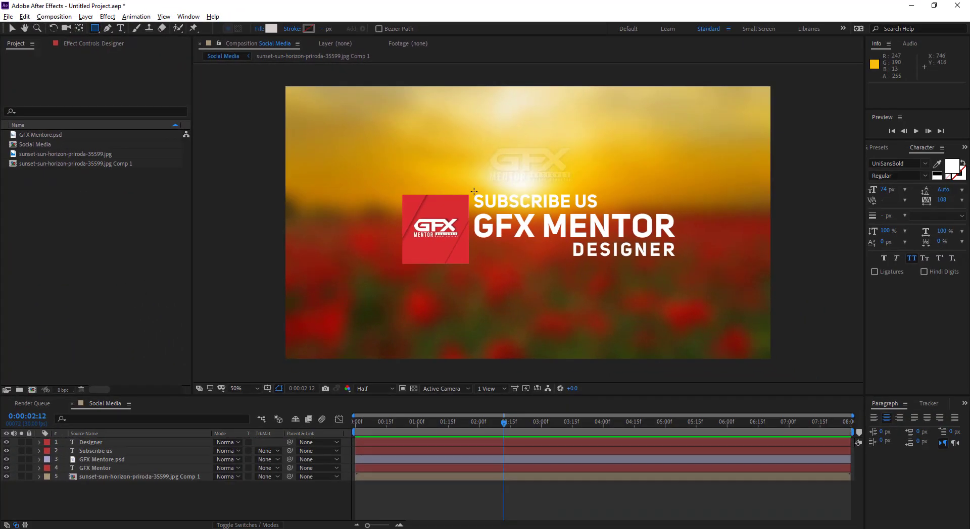
{"action": "left_click_drag", "start_coordinate": [558, 226], "coordinate": [812, 313]}
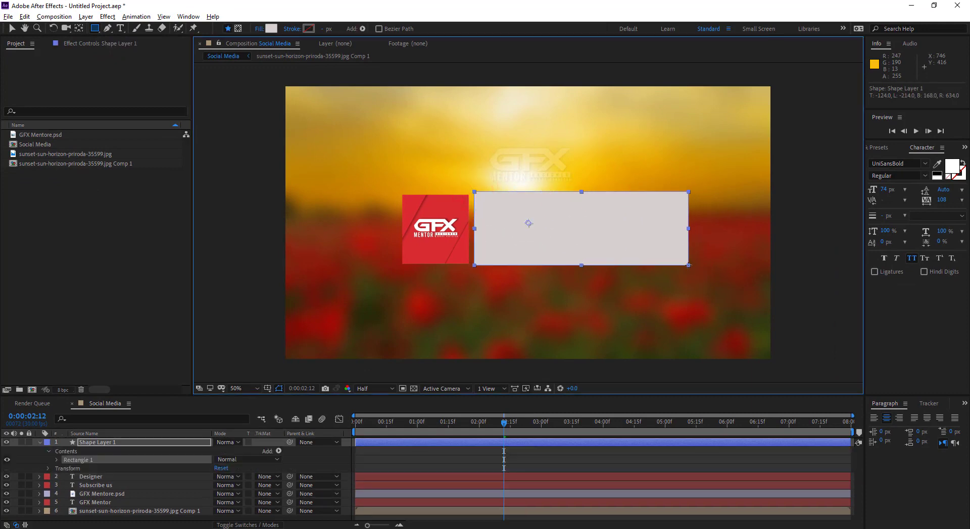
{"action": "left_click_drag", "start_coordinate": [98, 443], "coordinate": [99, 491]}
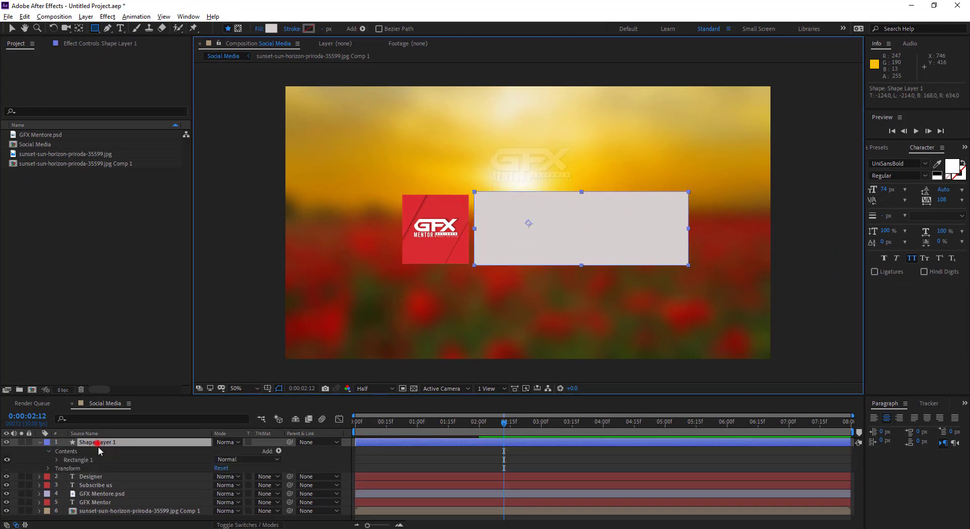
{"action": "left_click_drag", "start_coordinate": [175, 464], "coordinate": [181, 477]}
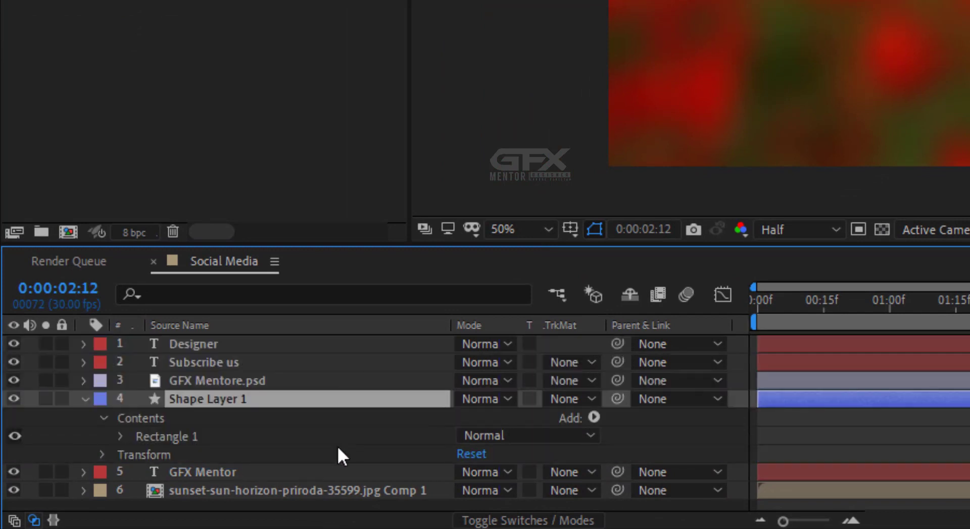
Use the rectangle shape layer as the Alpha Matte of the GFX Mentor text, and collapse the shape layer's properties.
{"action": "left_click", "coordinate": [569, 474]}
{"action": "left_click", "coordinate": [636, 380]}
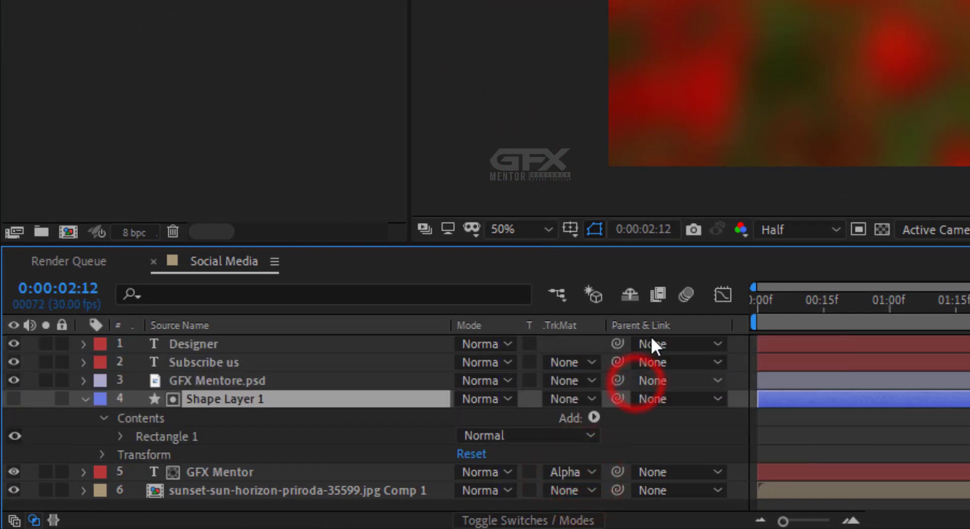
{"action": "left_click", "coordinate": [86, 398]}
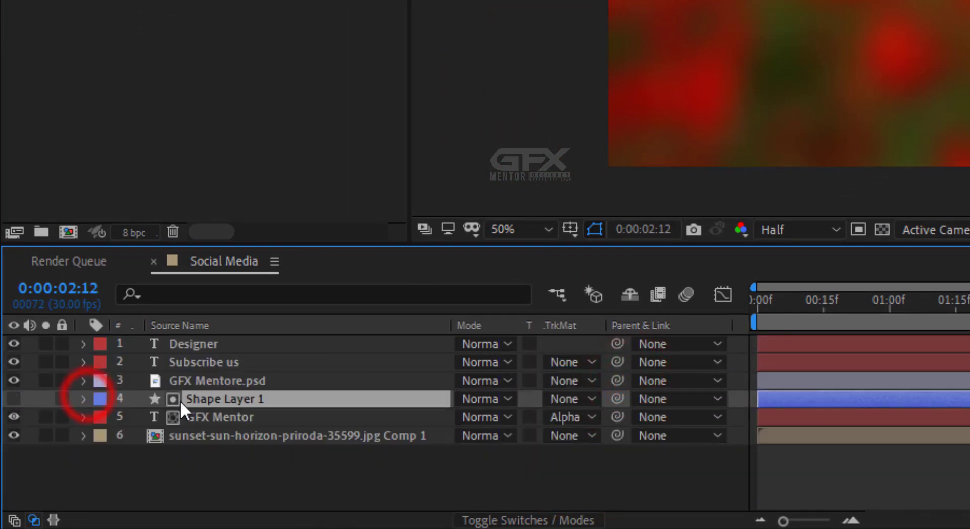
Place a duplicate of the rectangle shape layer above the Subscribe us text and use it as that text's Alpha Matte.
{"action": "key", "text": "ctrl+d"}
{"action": "left_click_drag", "start_coordinate": [205, 398], "coordinate": [210, 354]}
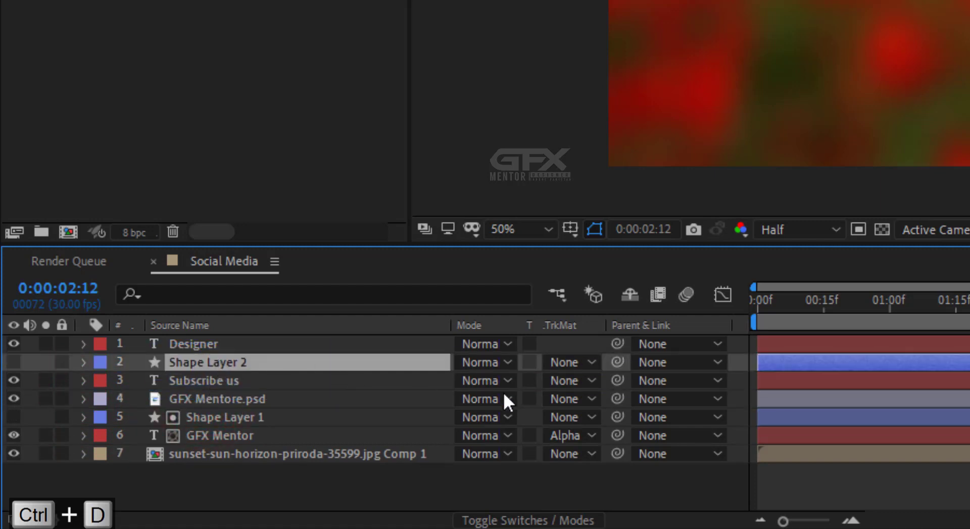
{"action": "left_click", "coordinate": [585, 363]}
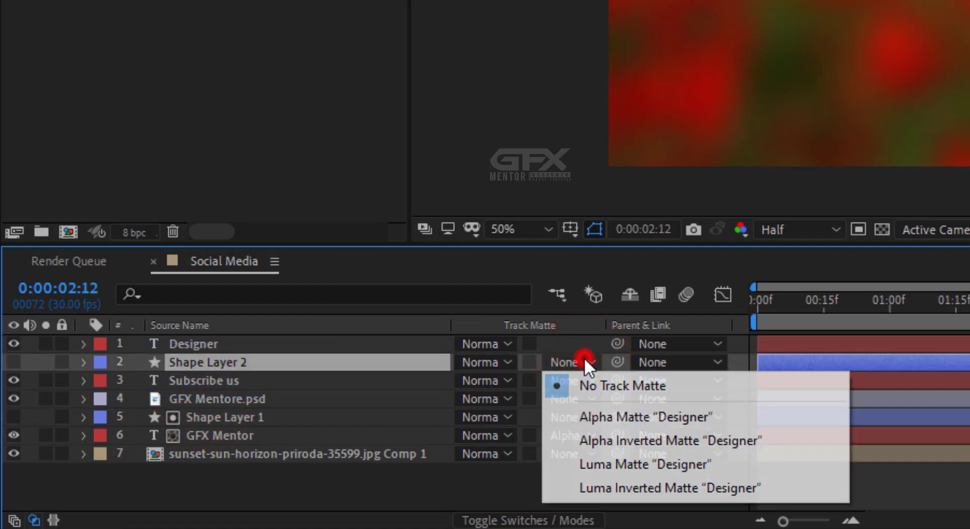
{"action": "left_click", "coordinate": [373, 367]}
{"action": "left_click", "coordinate": [568, 381]}
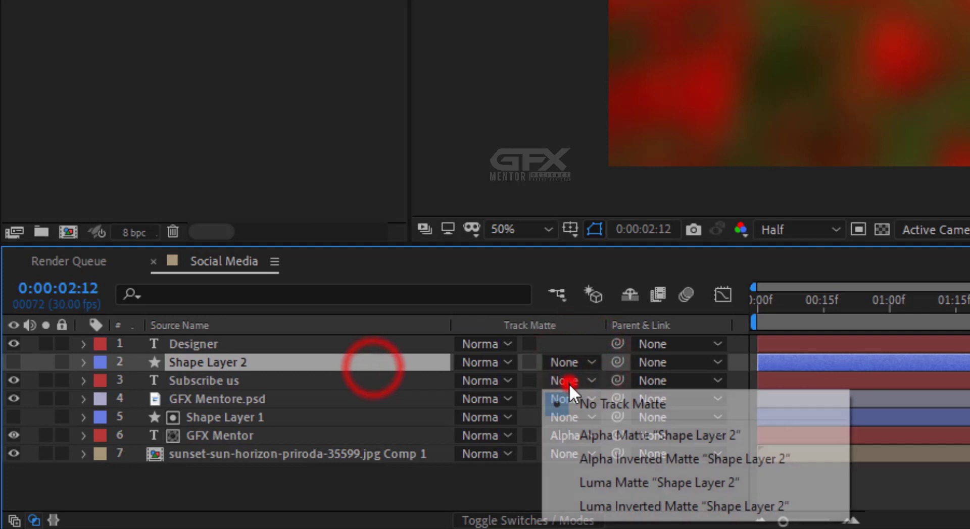
{"action": "left_click", "coordinate": [604, 436]}
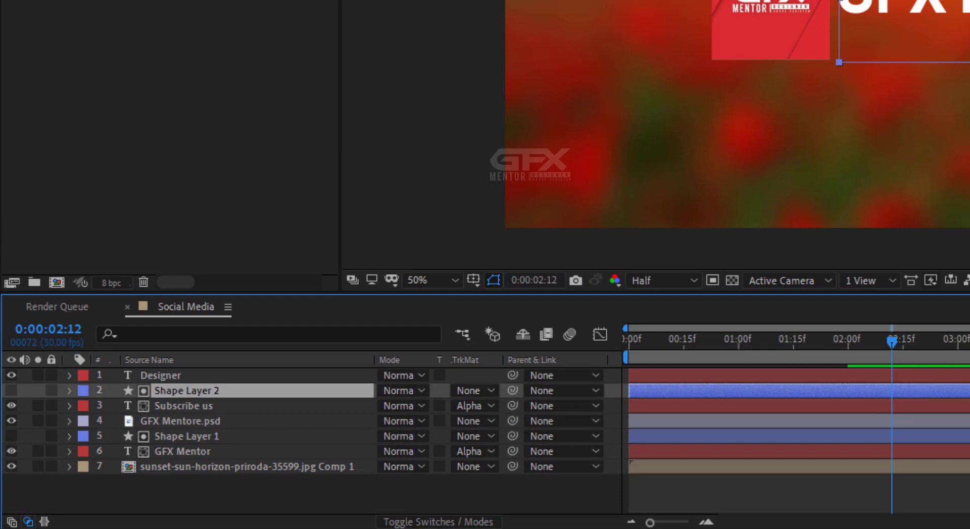
Draw a rectangle shape covering the logo, place its layer directly above GFX Mentore.psd and use it as the logo's Alpha Matte.
{"action": "left_click", "coordinate": [95, 18]}
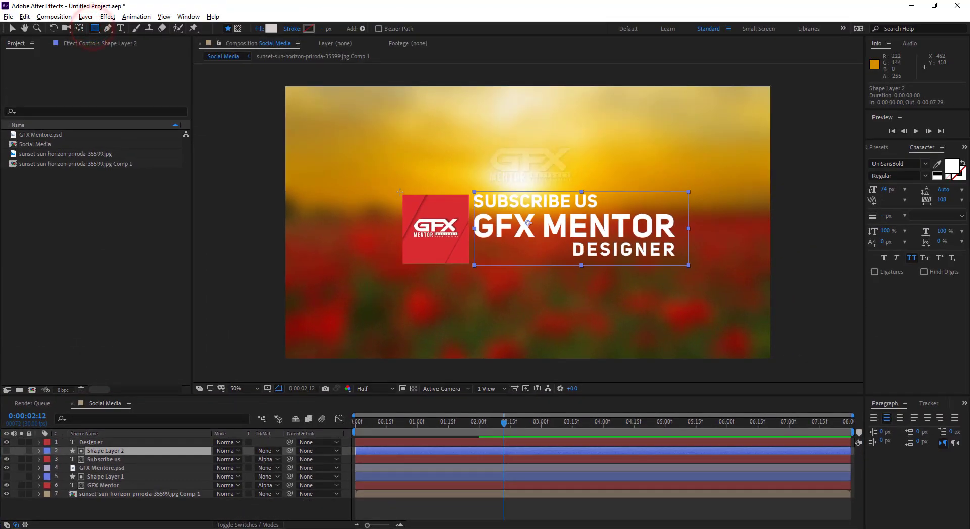
{"action": "mouse_move", "coordinate": [399, 192]}
{"action": "left_mouse_down"}
{"action": "mouse_move", "coordinate": [472, 256]}
{"action": "mouse_move", "coordinate": [473, 267]}
{"action": "left_mouse_up"}
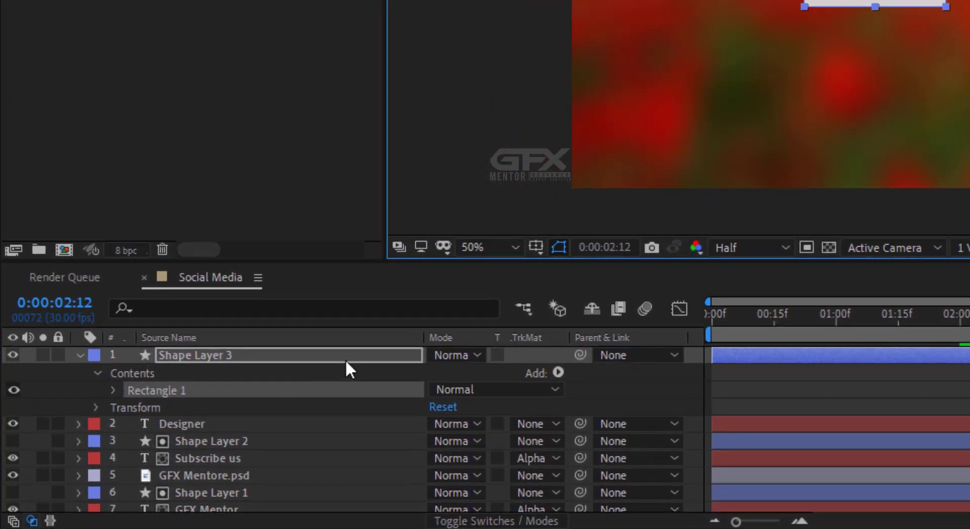
{"action": "left_click_drag", "start_coordinate": [220, 352], "coordinate": [229, 465]}
{"action": "left_click", "coordinate": [531, 478]}
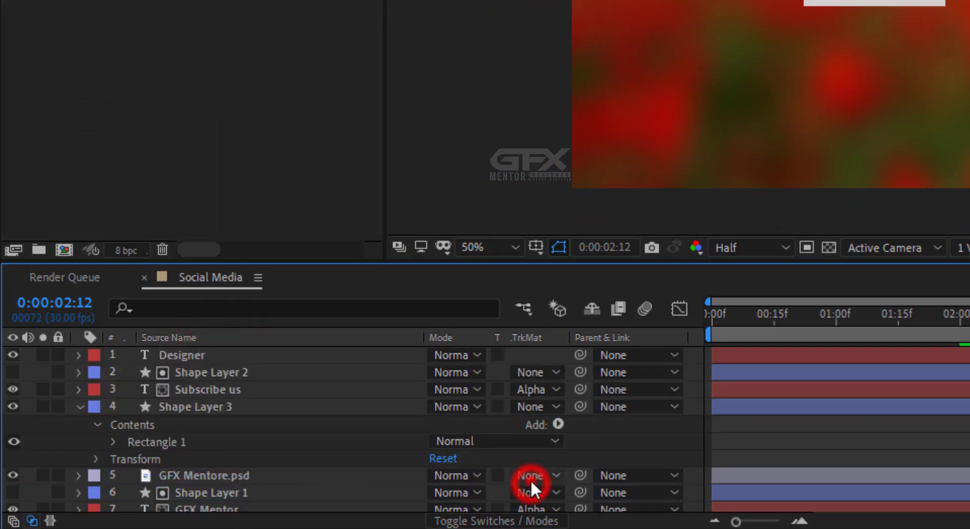
{"action": "left_click", "coordinate": [586, 410]}
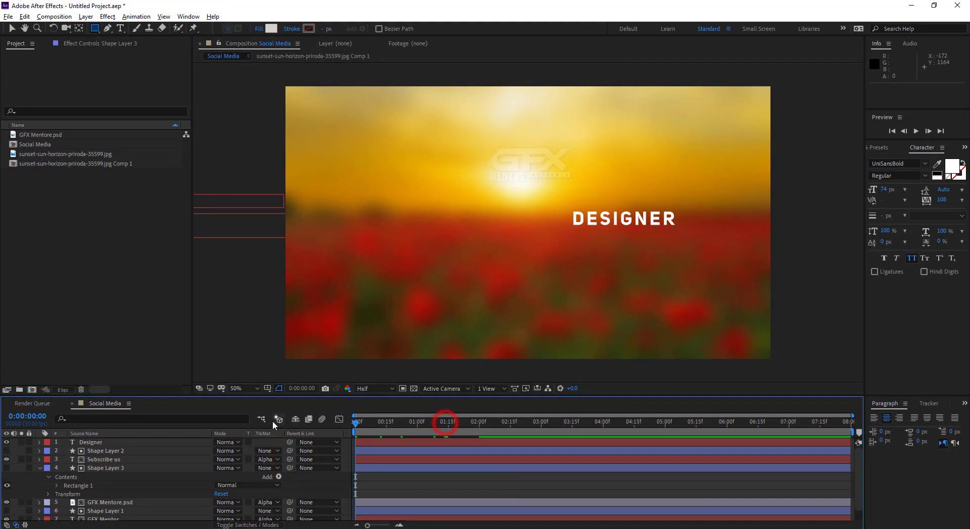
Preview the matte reveal from the start, and collapse the logo's shape layer with nothing selected.
{"action": "key", "text": "space"}
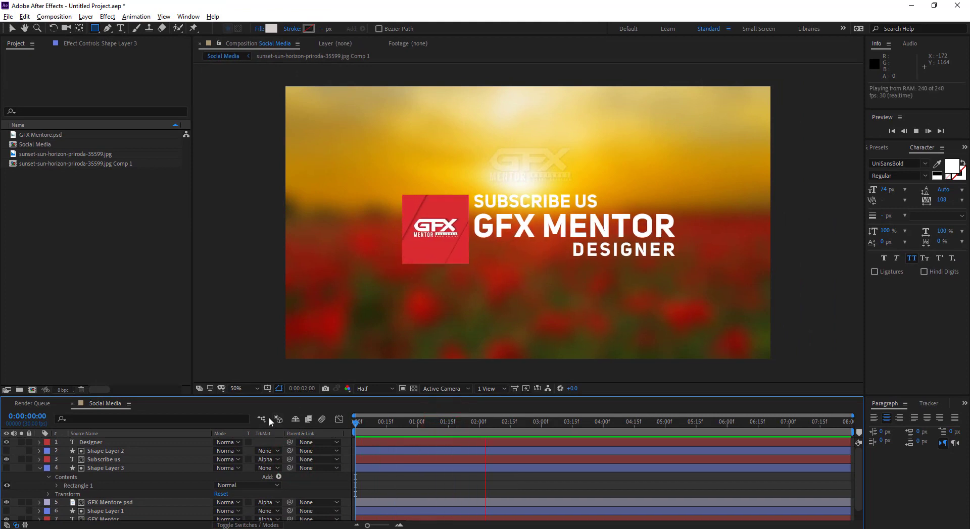
{"action": "key", "text": "space"}
{"action": "left_click_drag", "start_coordinate": [417, 423], "coordinate": [330, 427]}
{"action": "key", "text": "space"}
{"action": "key", "text": "space"}
{"action": "key", "text": "q"}
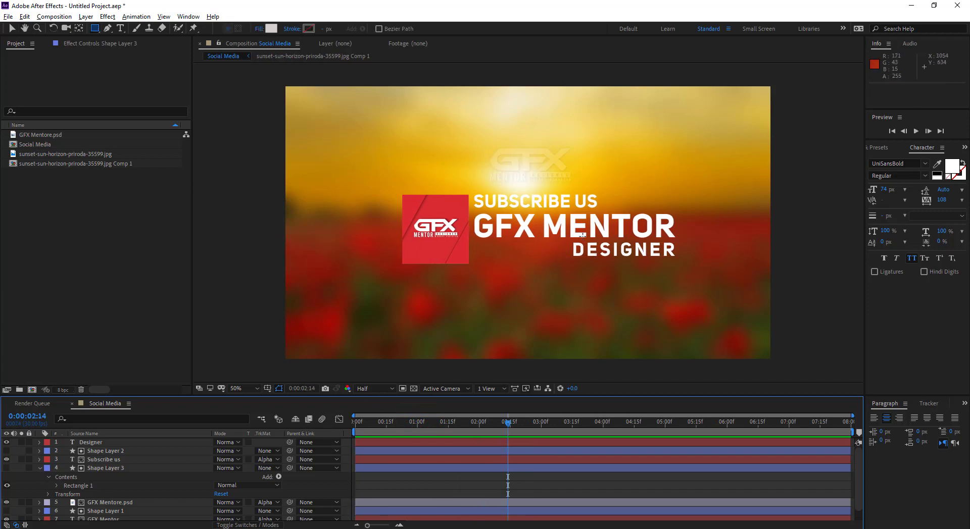
{"action": "left_click", "coordinate": [39, 468]}
{"action": "left_click", "coordinate": [63, 519]}
Use a drawn rectangle about 436 × 80 px over the Designer text as its Alpha Matte, and preview the reveal.
{"action": "left_click", "coordinate": [93, 29]}
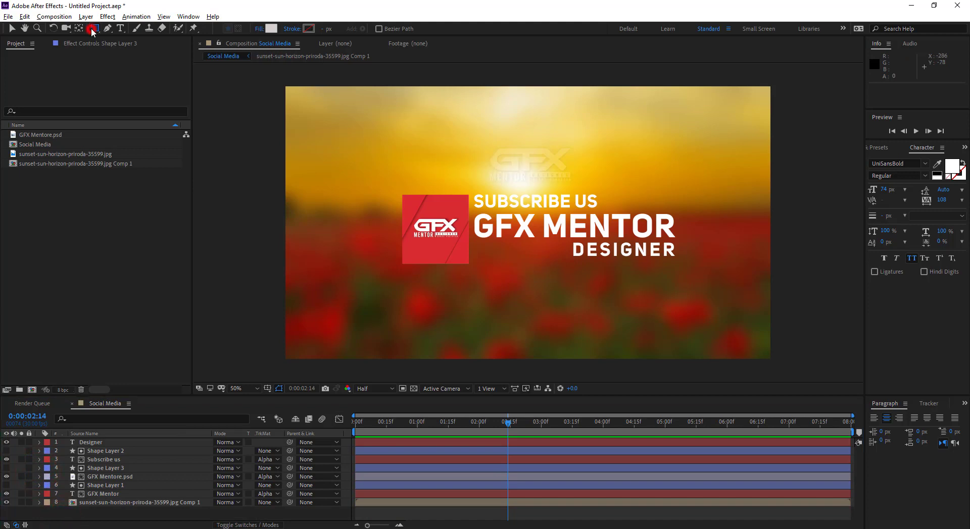
{"action": "left_click", "coordinate": [568, 239]}
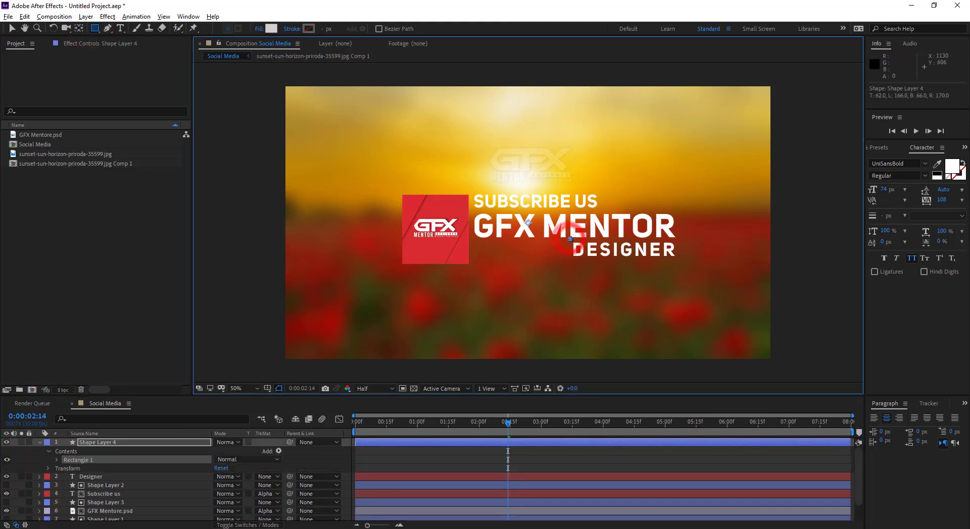
{"action": "key", "text": "ctrl+z"}
{"action": "left_click", "coordinate": [571, 240]}
{"action": "left_click_drag", "start_coordinate": [577, 246], "coordinate": [685, 263]}
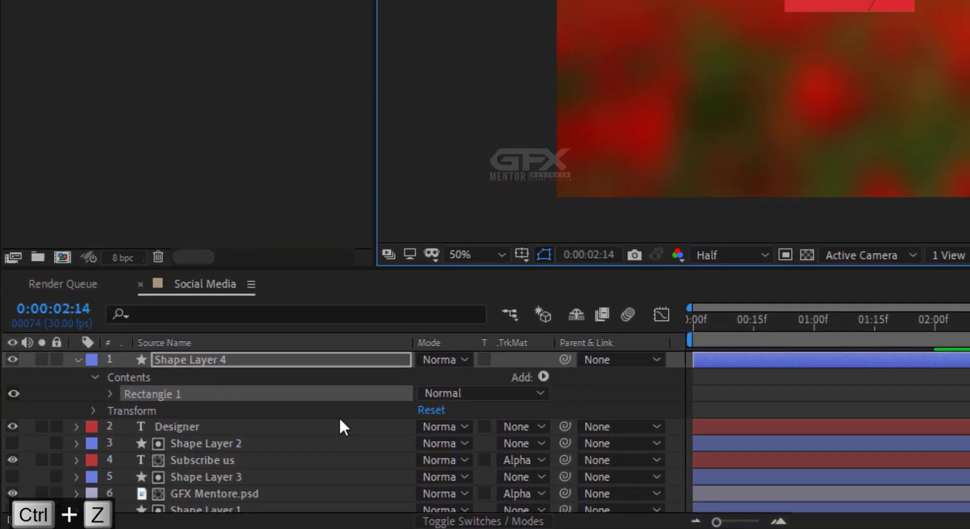
{"action": "left_click", "coordinate": [535, 429]}
{"action": "left_click", "coordinate": [535, 340]}
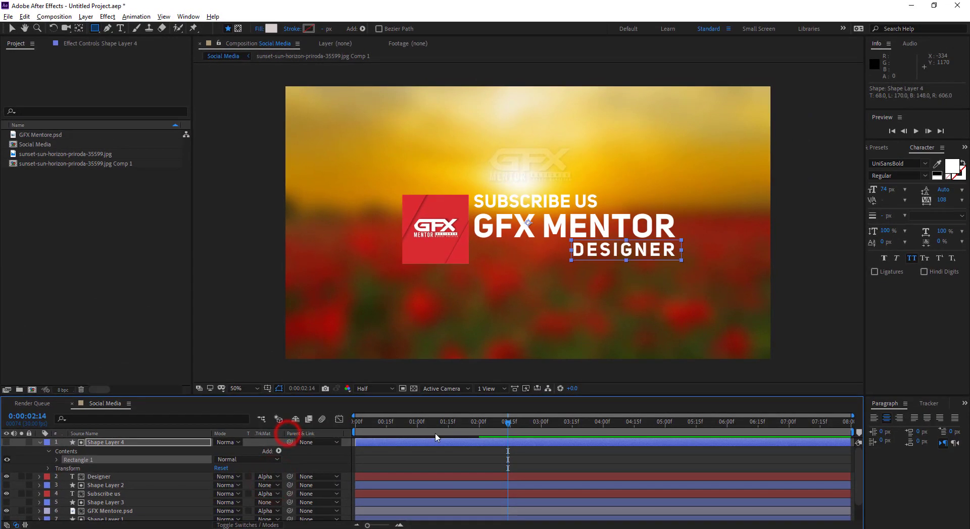
{"action": "key", "text": "space"}
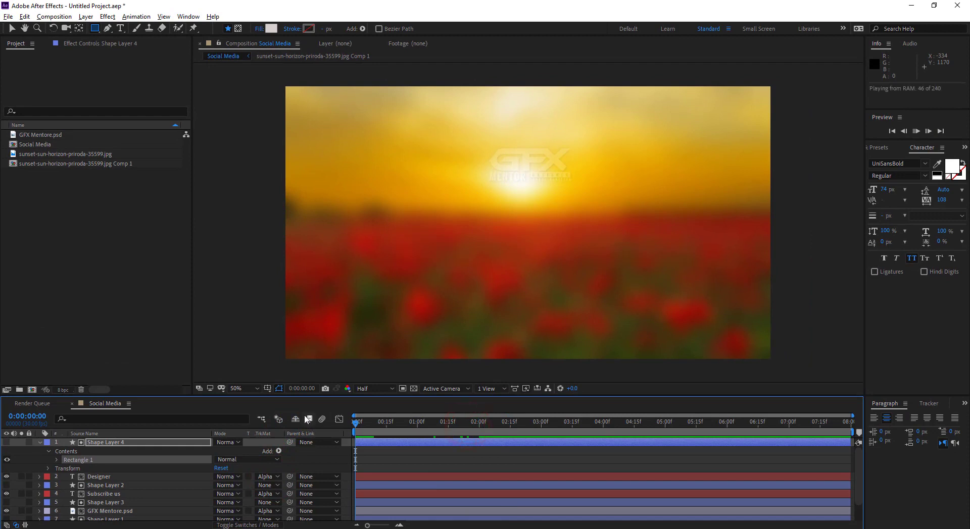
{"action": "key", "text": "space"}
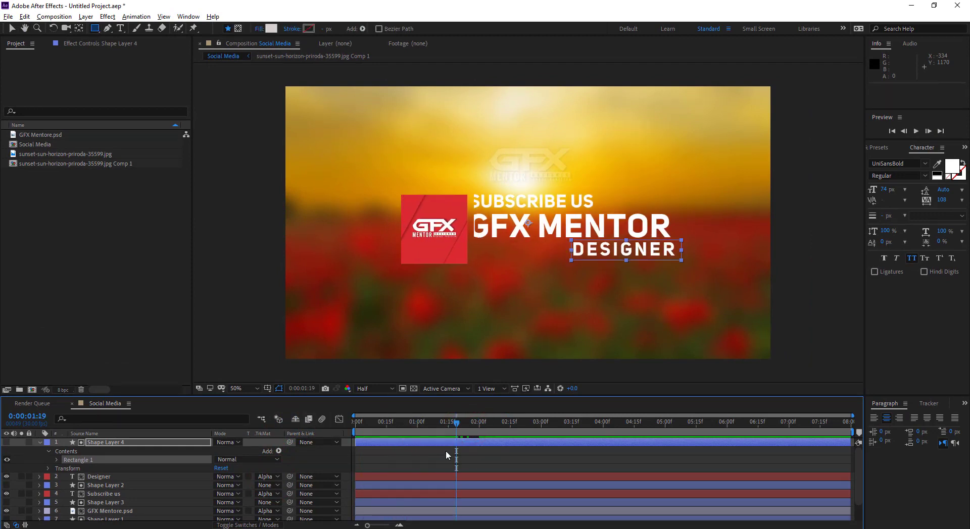
Move the Designer text's final Position keyframe to 2:10 and add a keyframe at 2:00 that hides the text above its matte.
{"action": "left_click", "coordinate": [40, 443]}
{"action": "left_click", "coordinate": [123, 452]}
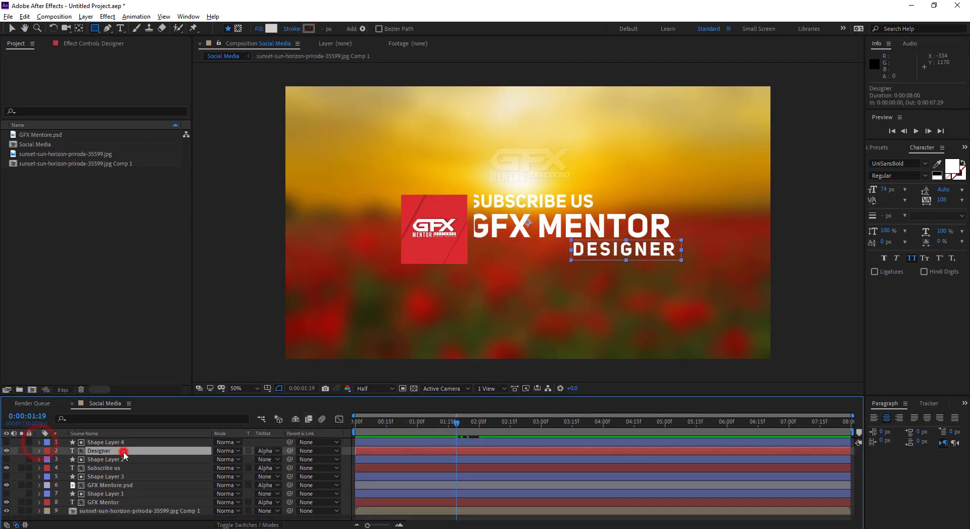
{"action": "key", "text": "p"}
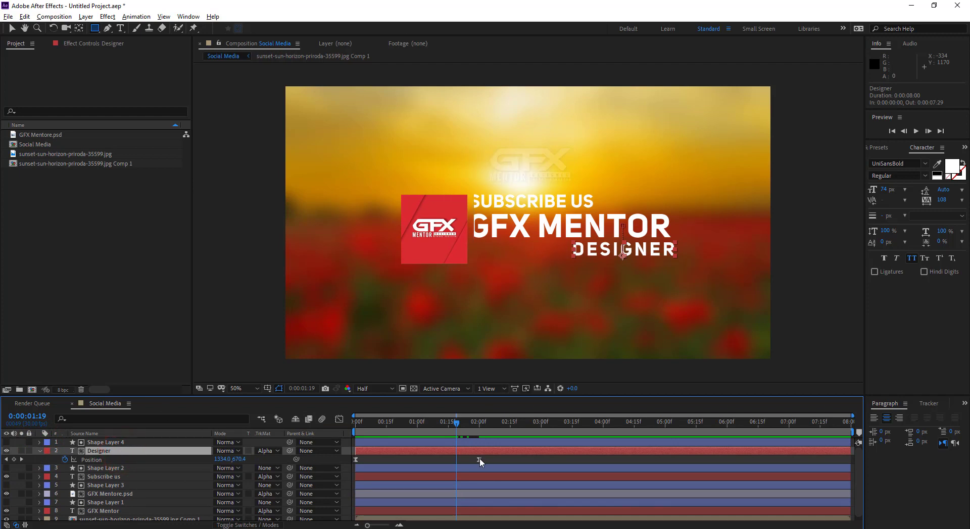
{"action": "left_click_drag", "start_coordinate": [480, 459], "coordinate": [504, 465]}
{"action": "left_click", "coordinate": [483, 423]}
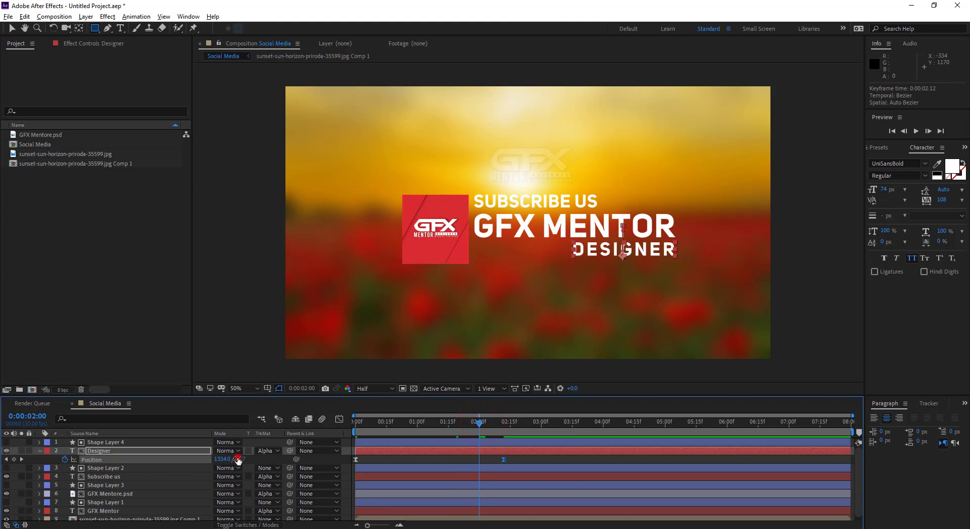
{"action": "left_click_drag", "start_coordinate": [238, 461], "coordinate": [200, 457]}
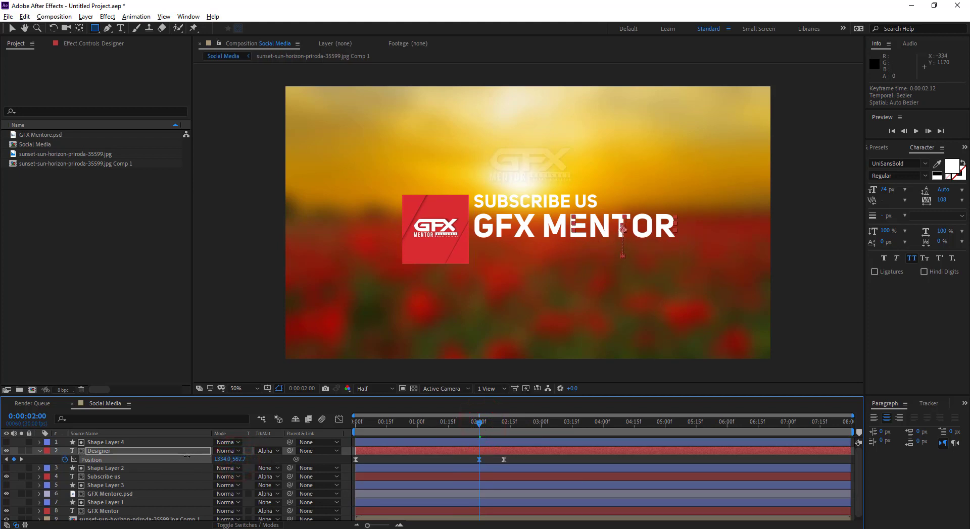
{"action": "left_click_drag", "start_coordinate": [503, 460], "coordinate": [499, 460]}
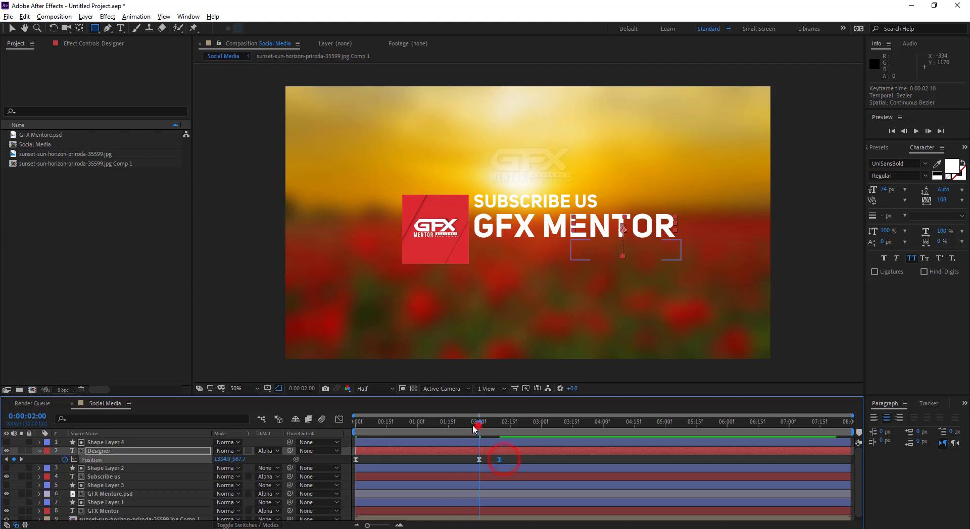
Shift the Designer text's last two Position keyframes slightly earlier, ending at about 2:04, and preview the timing.
{"action": "left_click_drag", "start_coordinate": [479, 423], "coordinate": [398, 428]}
{"action": "key", "text": "space"}
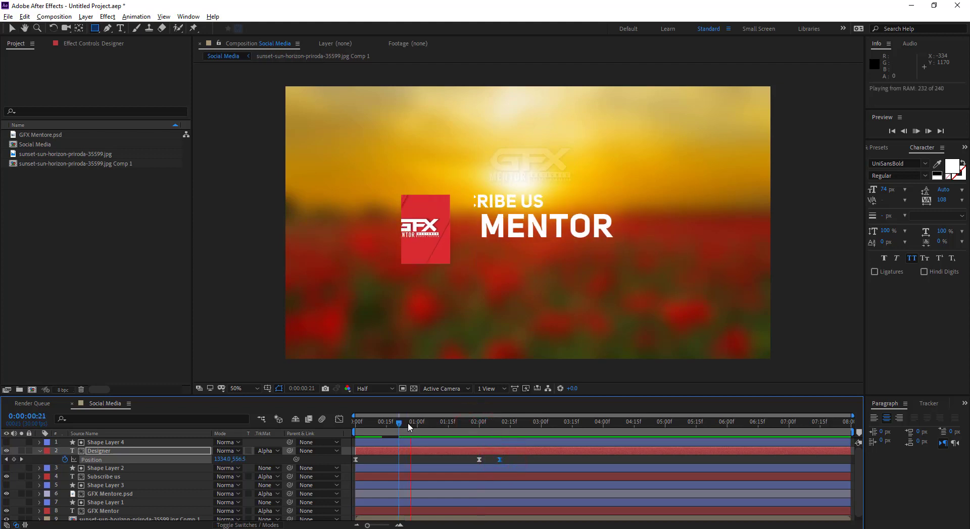
{"action": "left_click_drag", "start_coordinate": [428, 424], "coordinate": [334, 424]}
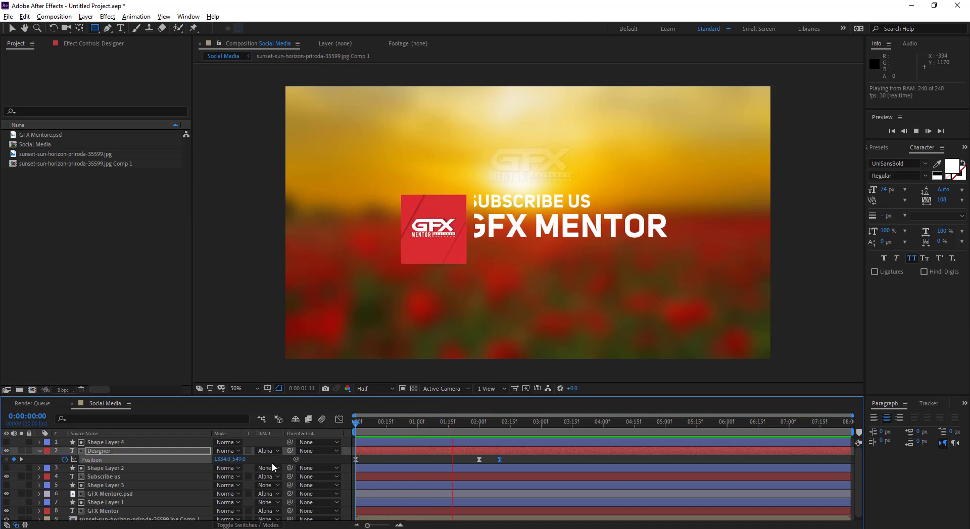
{"action": "key", "text": "space"}
{"action": "left_click_drag", "start_coordinate": [475, 458], "coordinate": [488, 459]}
{"action": "left_click_drag", "start_coordinate": [467, 426], "coordinate": [354, 424]}
{"action": "key", "text": "space"}
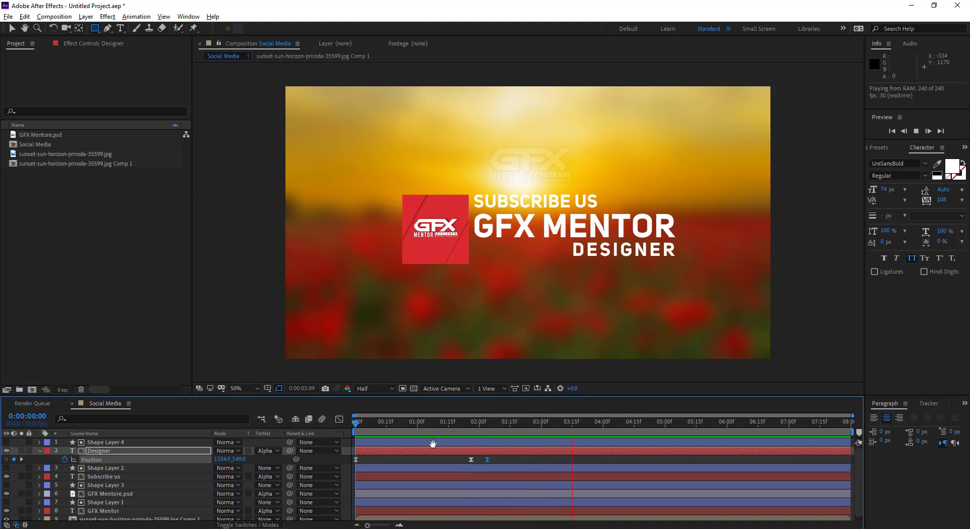
End the work area at about 2:15 and collapse the Designer layer's properties.
{"action": "left_click", "coordinate": [454, 425]}
{"action": "left_click_drag", "start_coordinate": [854, 432], "coordinate": [529, 437]}
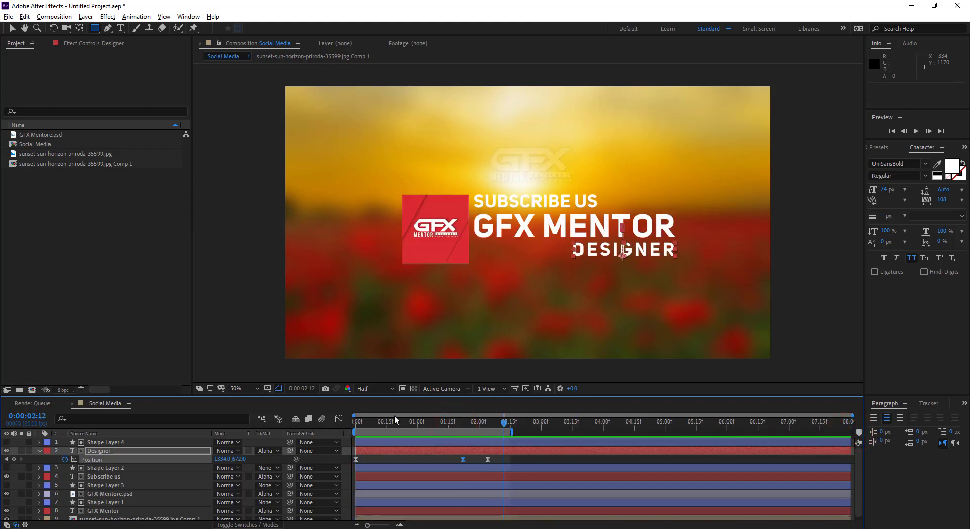
{"action": "left_click", "coordinate": [40, 450]}
Pre-compose all layers above the background as Pre-comp 1, moving all attributes into the new composition.
{"action": "left_click", "coordinate": [85, 442]}
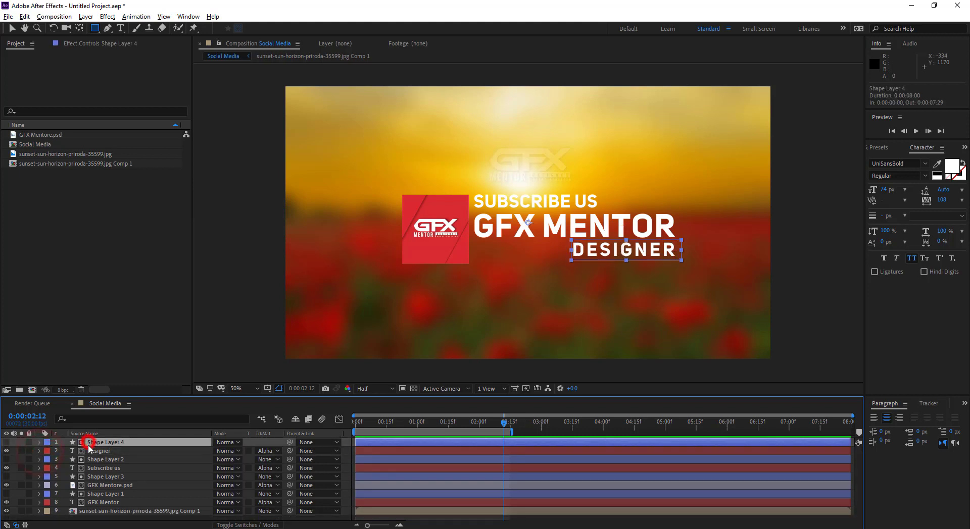
{"action": "left_click", "coordinate": [88, 502], "text": "shift"}
{"action": "right_click", "coordinate": [88, 503]}
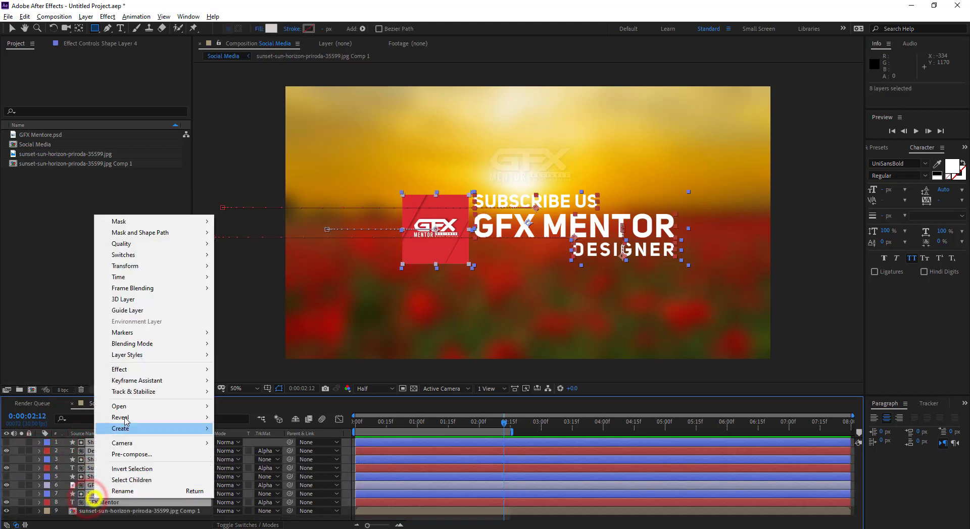
{"action": "left_click", "coordinate": [132, 455]}
{"action": "left_click", "coordinate": [398, 275]}
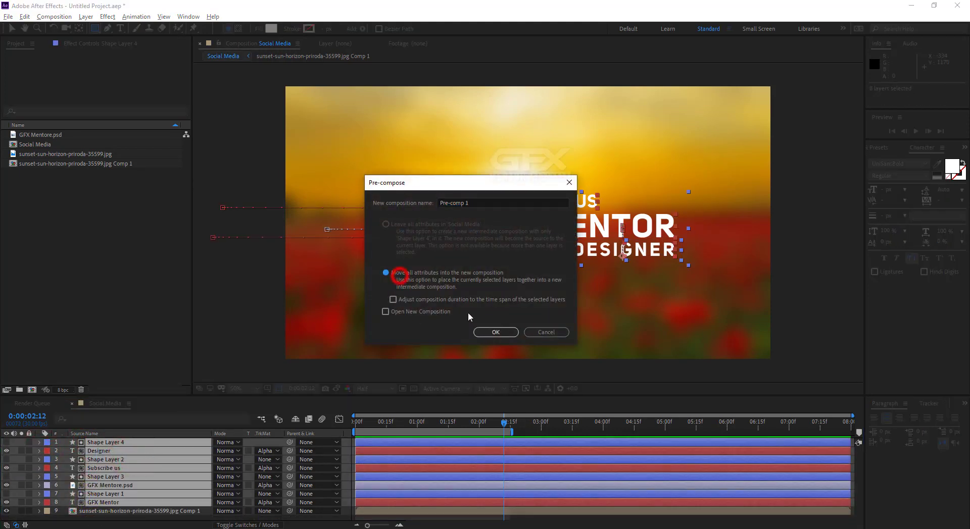
{"action": "left_click", "coordinate": [483, 331]}
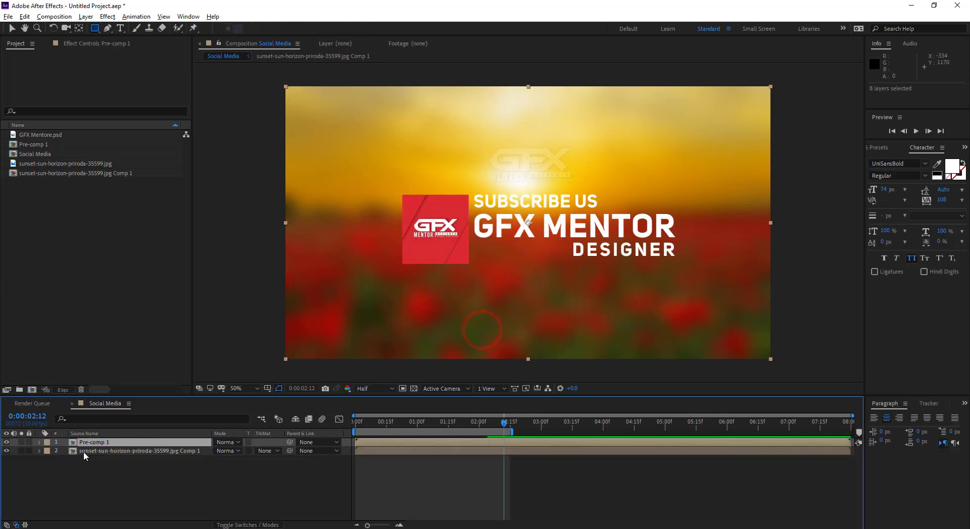
Add a Drop Shadow layer style to Pre-comp 1 with Size 54 and Opacity 67%.
{"action": "right_click", "coordinate": [110, 443]}
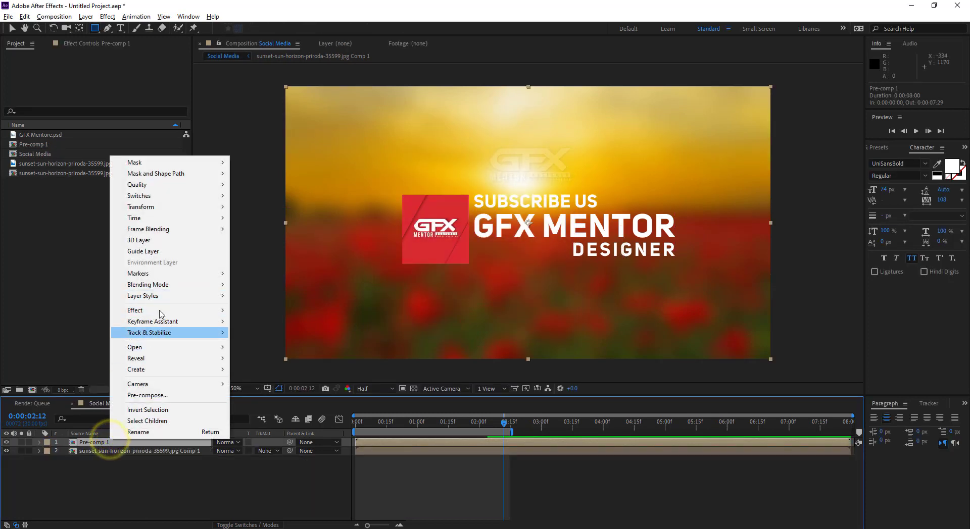
{"action": "mouse_move", "coordinate": [223, 297]}
{"action": "left_click", "coordinate": [266, 334]}
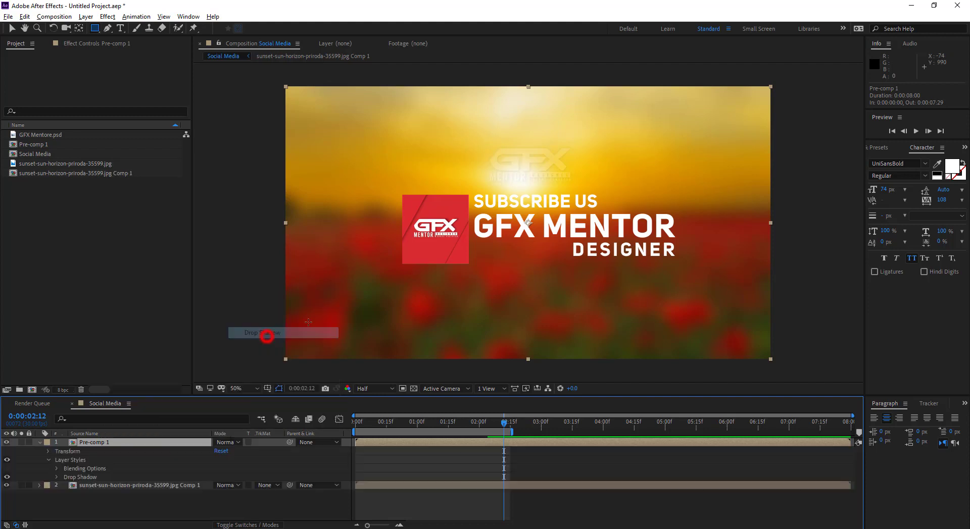
{"action": "left_click", "coordinate": [57, 477]}
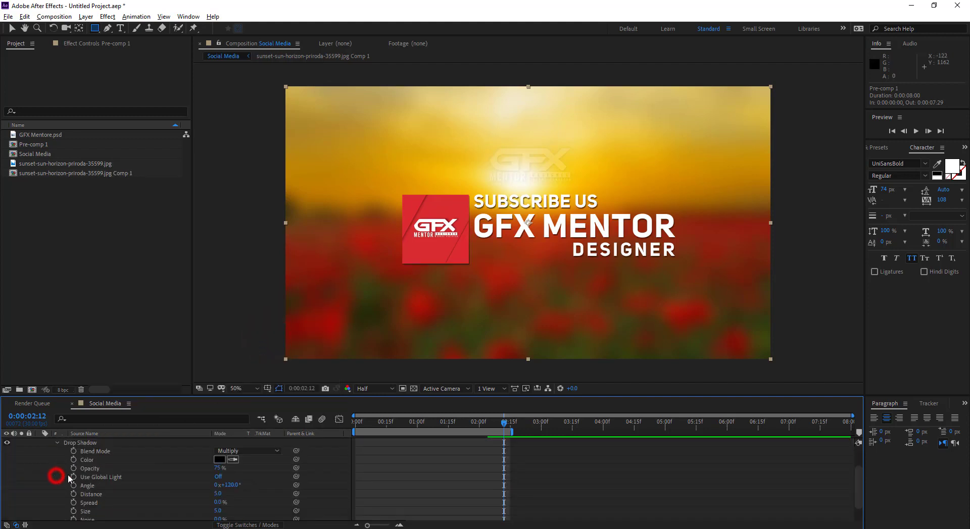
{"action": "scroll", "coordinate": [98, 461], "scroll_direction": "down", "scroll_amount": 2}
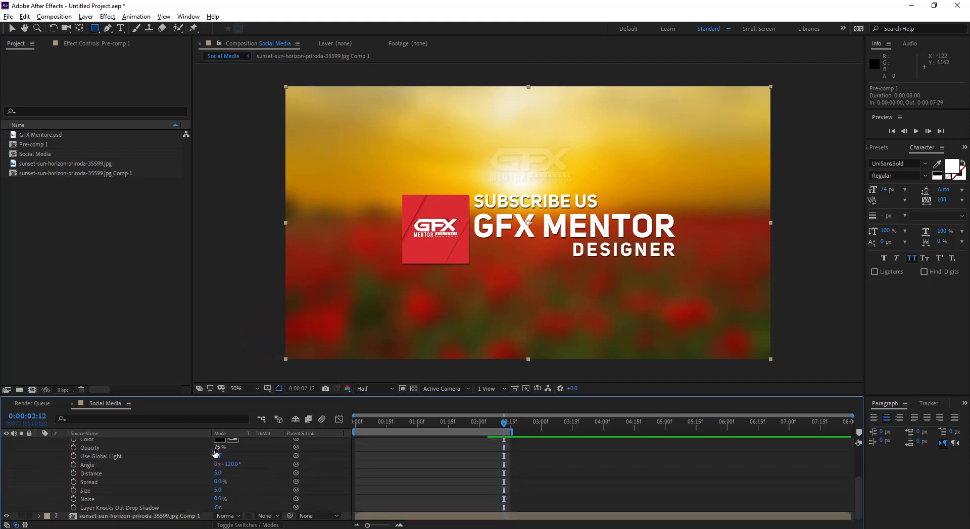
{"action": "left_click_drag", "start_coordinate": [217, 490], "coordinate": [244, 490]}
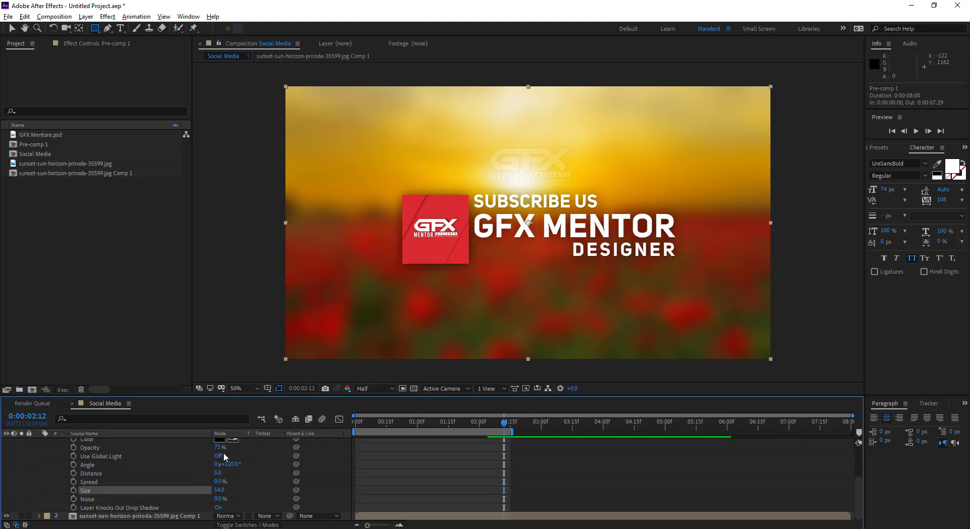
{"action": "left_click_drag", "start_coordinate": [218, 448], "coordinate": [211, 445]}
Preview the shadowed animation from the start and set the current time to 2:17.
{"action": "left_click_drag", "start_coordinate": [453, 421], "coordinate": [312, 421]}
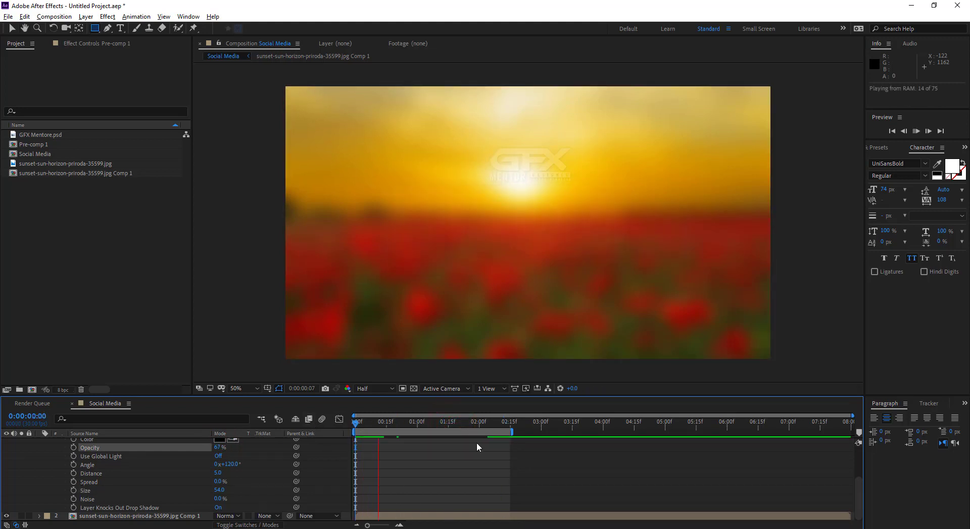
{"action": "key", "text": "space"}
{"action": "left_click_drag", "start_coordinate": [394, 423], "coordinate": [514, 427]}
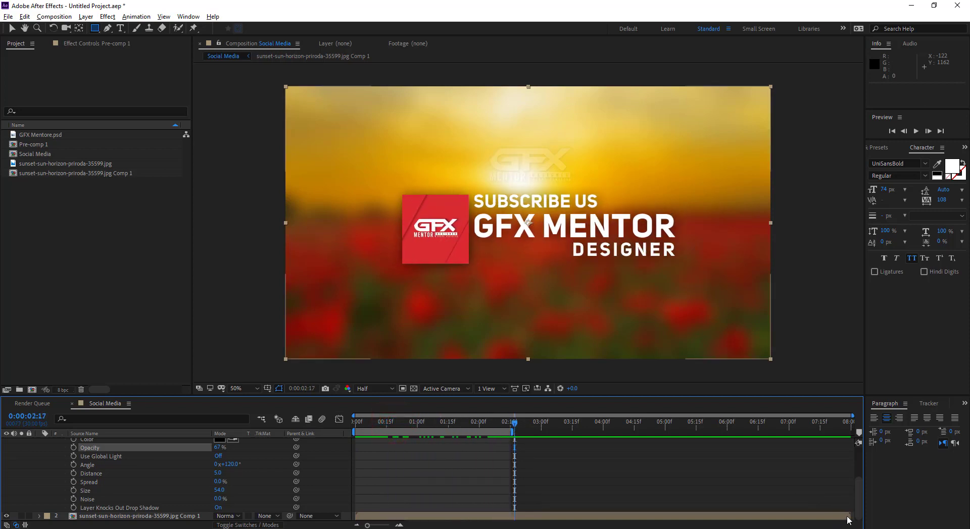